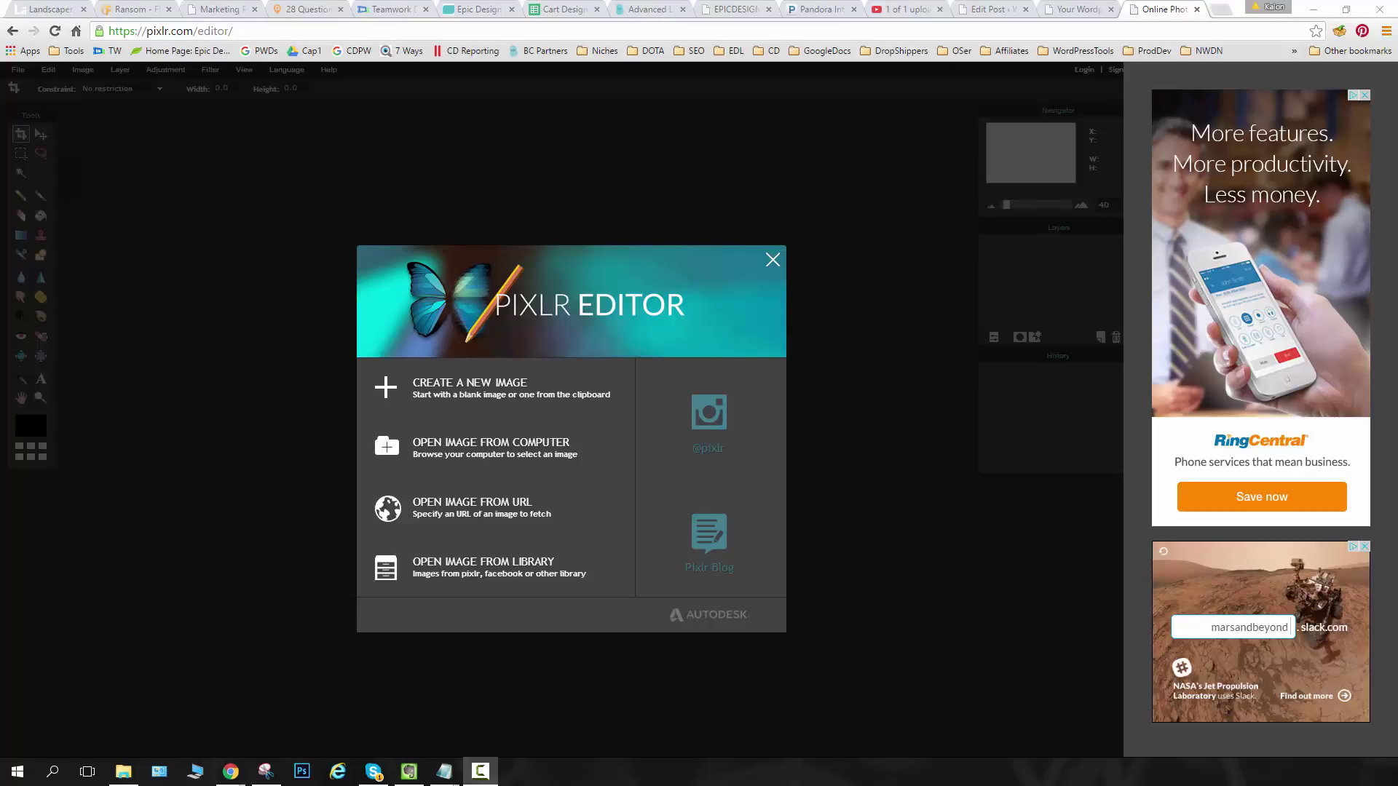
# Highlight the pixlr.com address, then bring the picsforweb File Explorer window forward, moved up-left.
pyautogui.click(190, 31)
pyautogui.moveTo(192, 30); pyautogui.dragTo(147, 31)
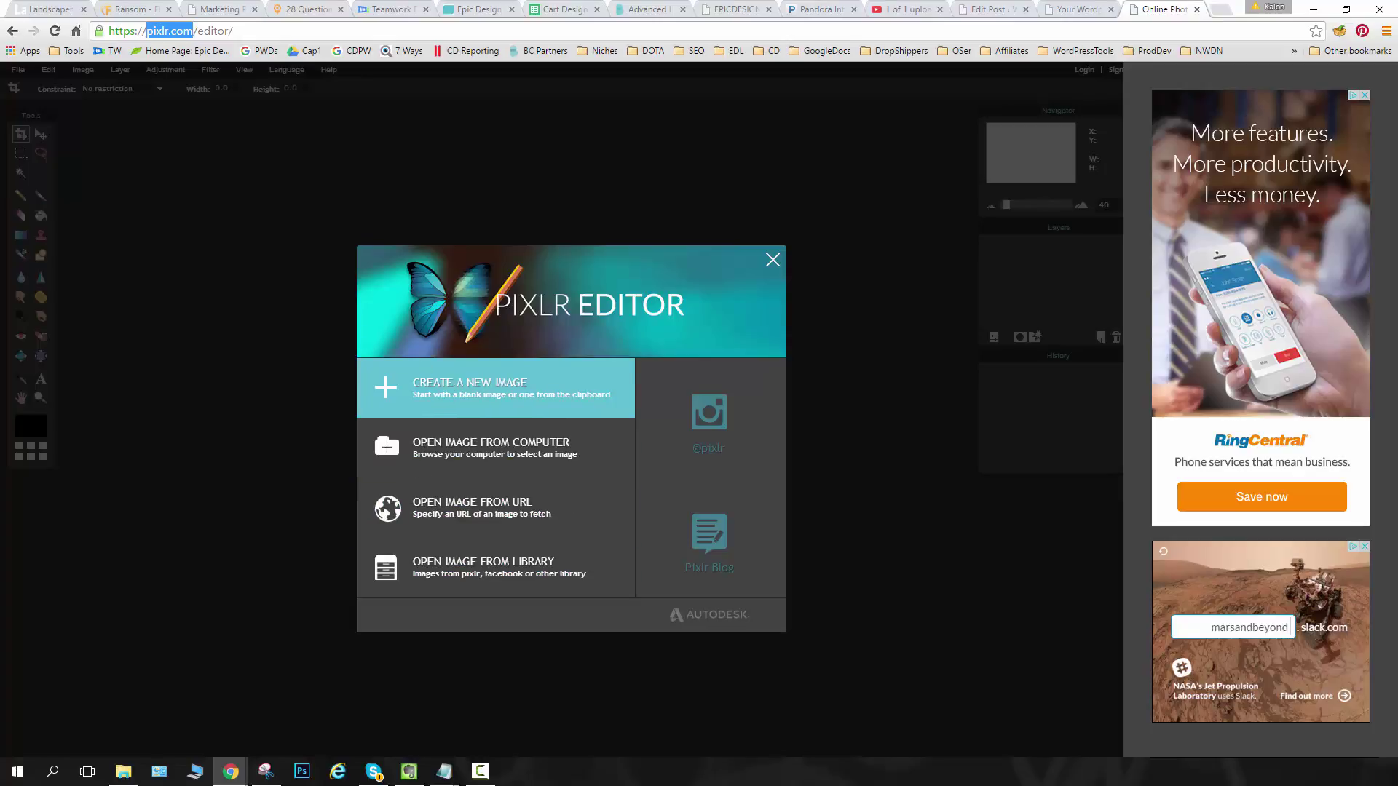
pyautogui.click(123, 771)
pyautogui.moveTo(637, 85); pyautogui.dragTo(583, 56)
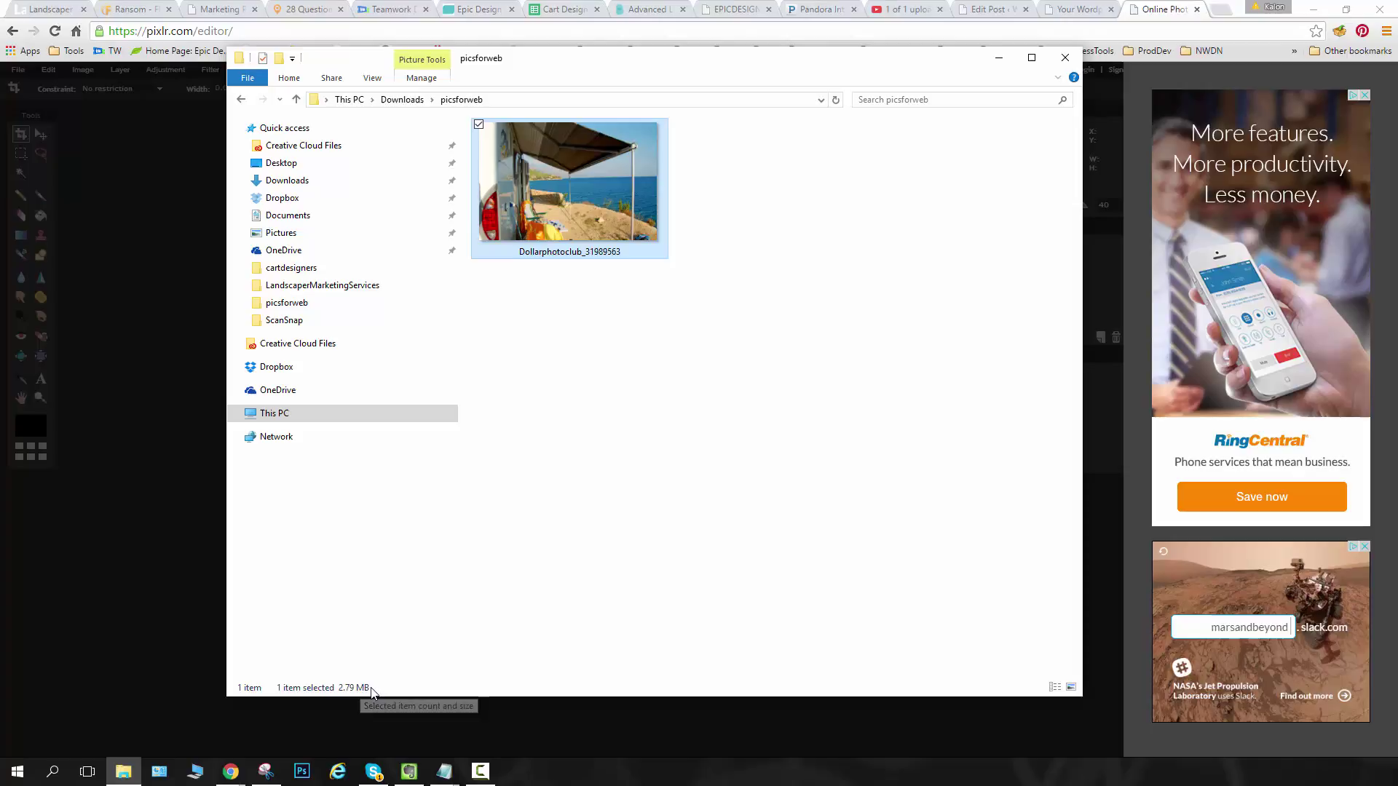
pyautogui.rightClick(564, 176)
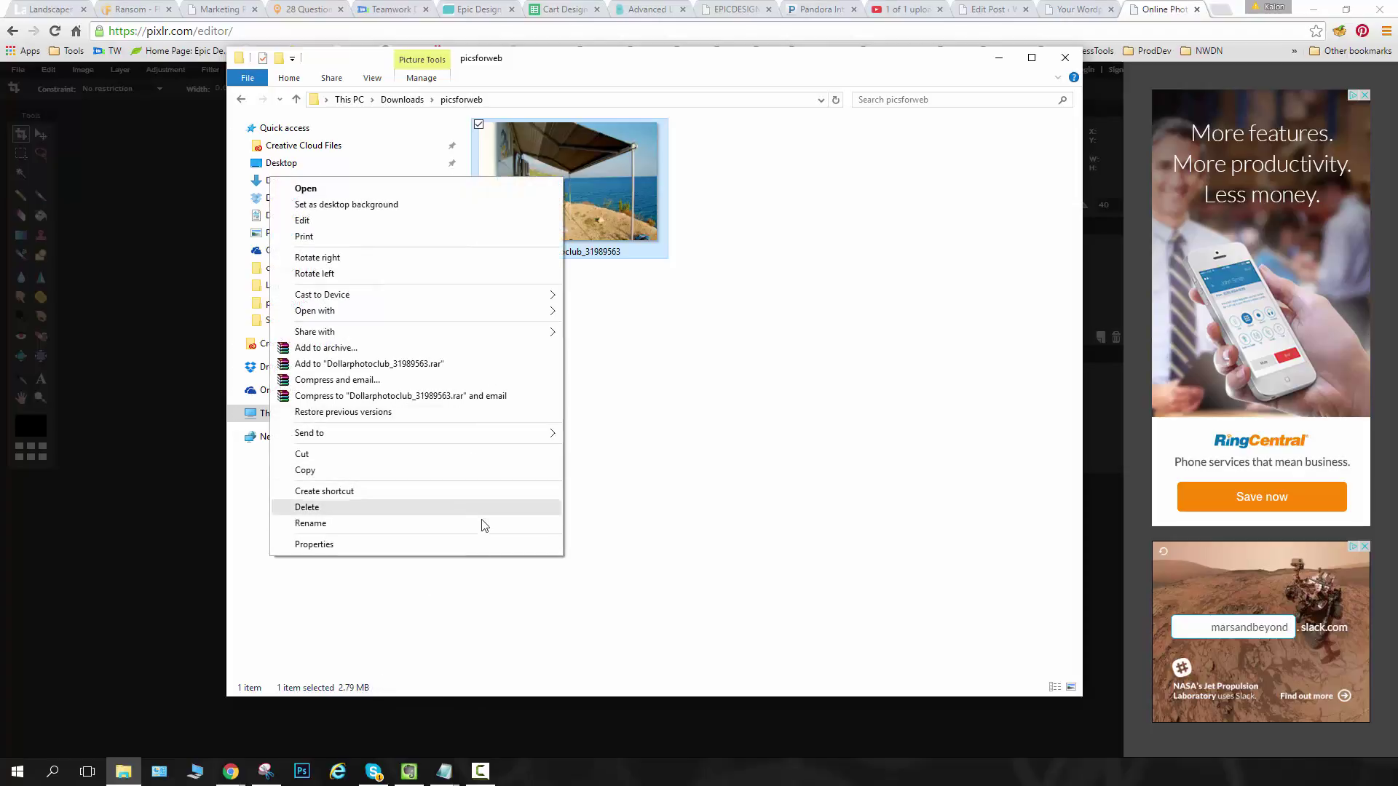
pyautogui.click(491, 546)
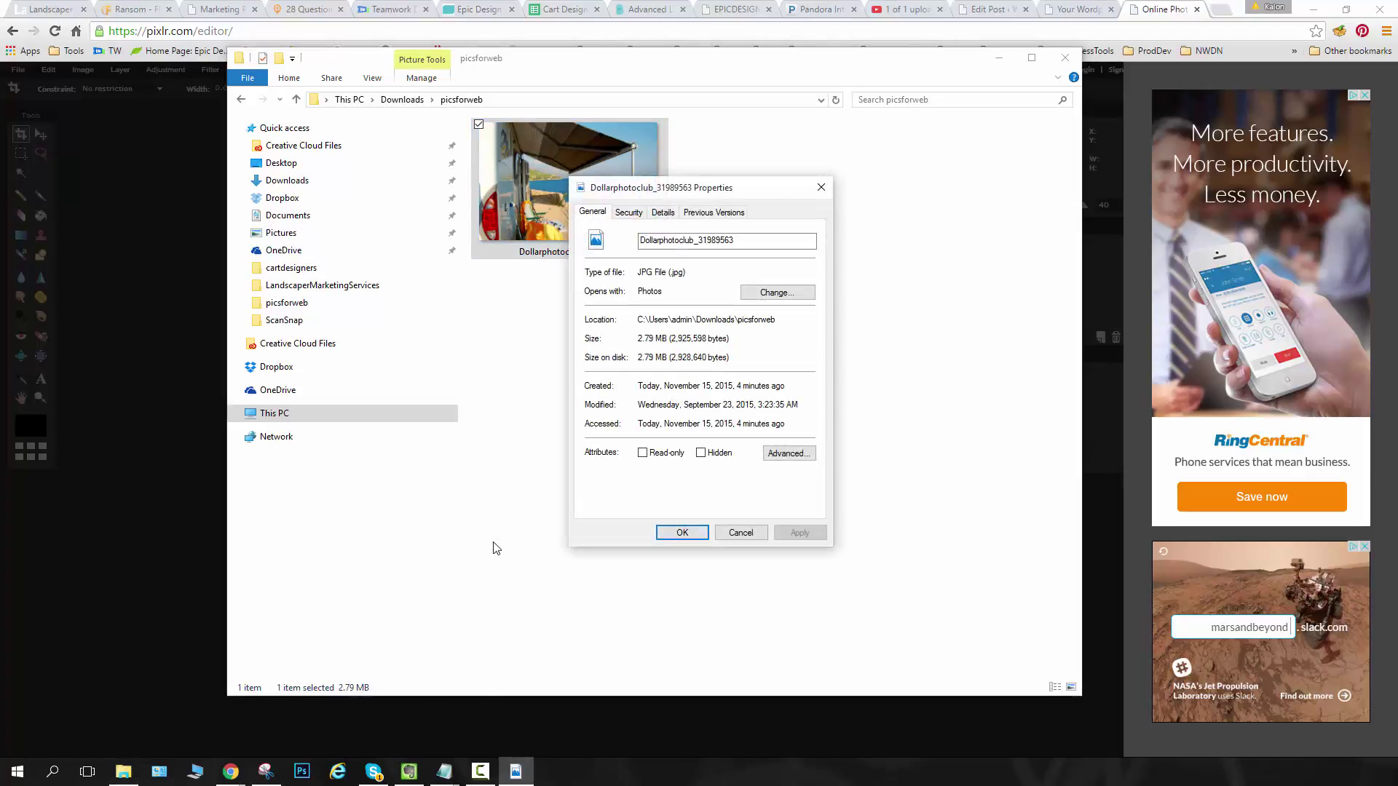
pyautogui.click(663, 211)
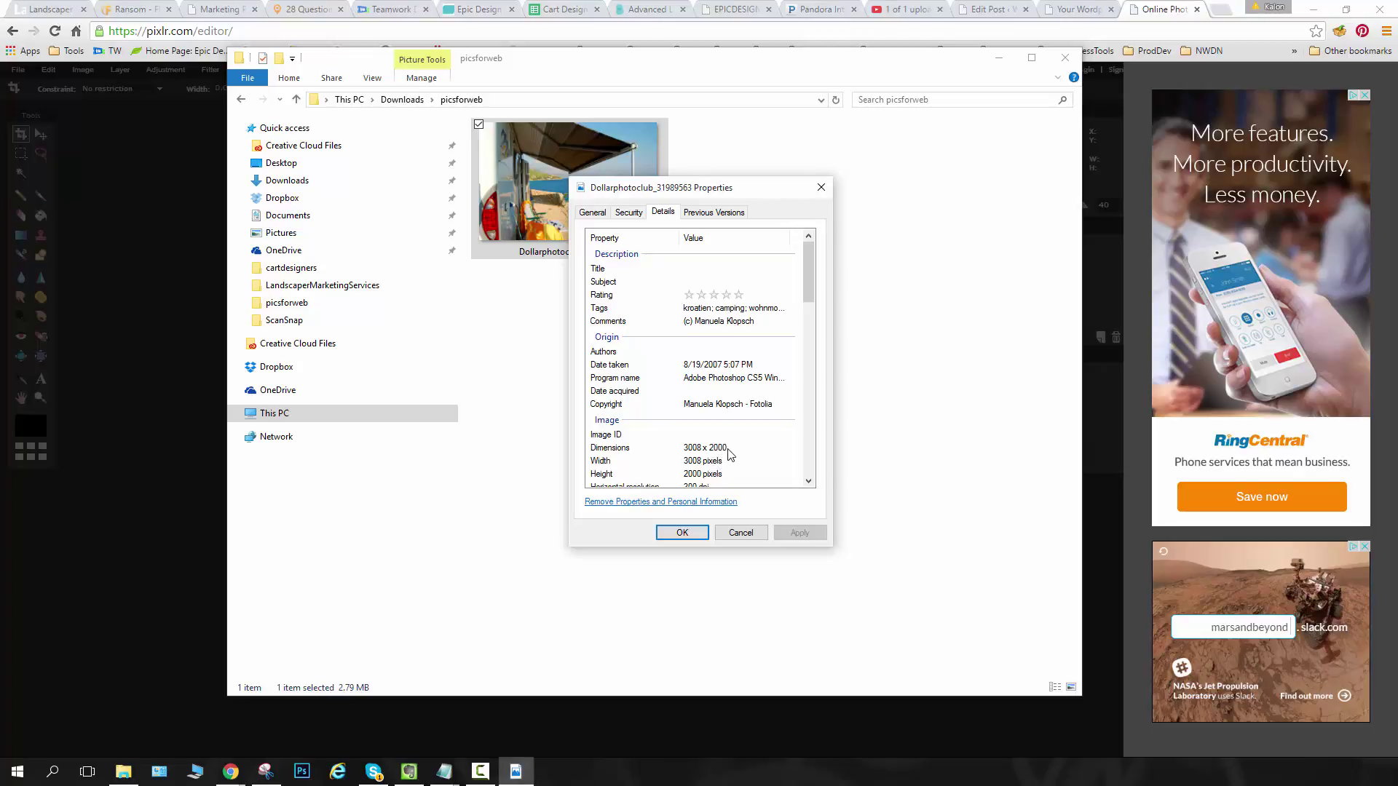
pyautogui.click(822, 189)
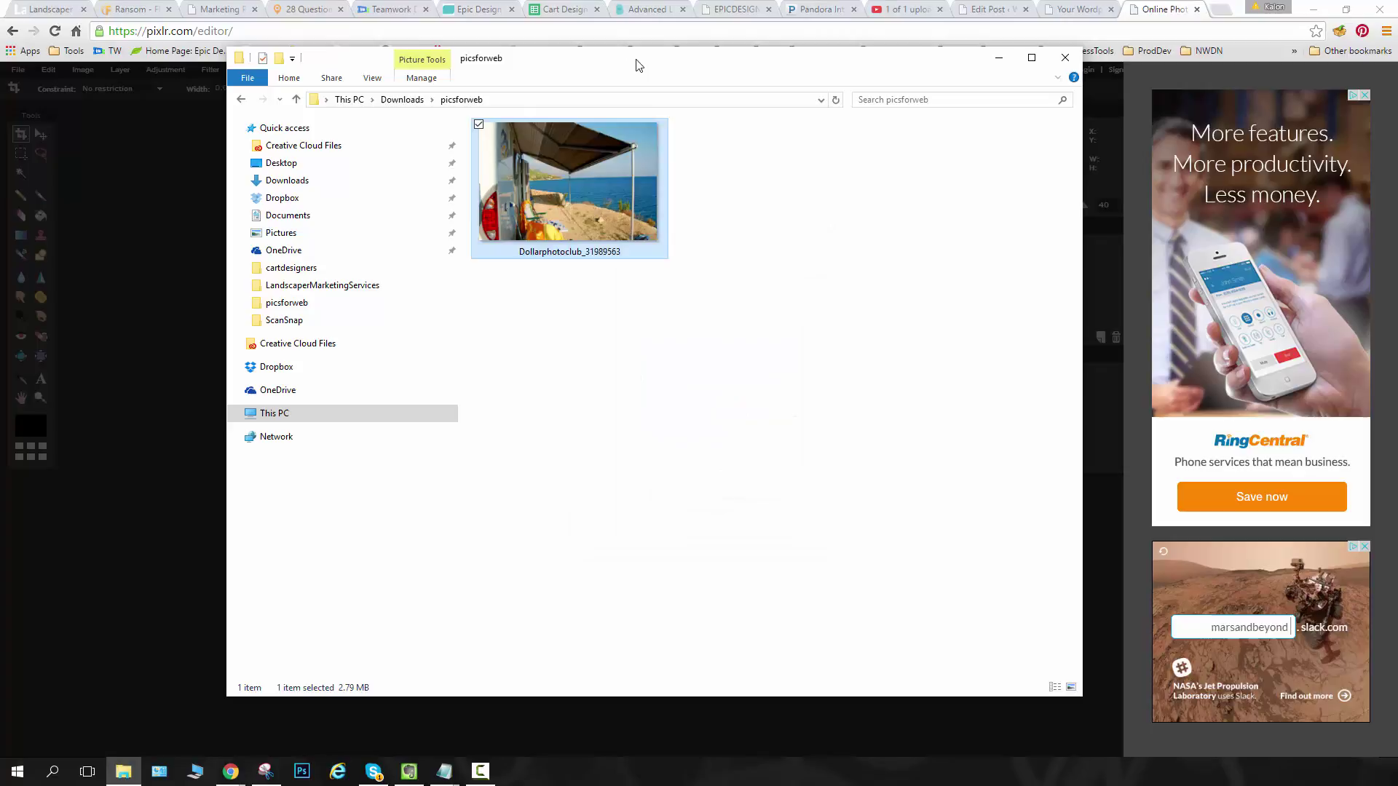
# Open the Dollarphotoclub_31989563 photo from picsforweb in Pixlr Editor.
pyautogui.moveTo(633, 63); pyautogui.dragTo(307, 85)
pyautogui.hotkey('alt', 'Tab')
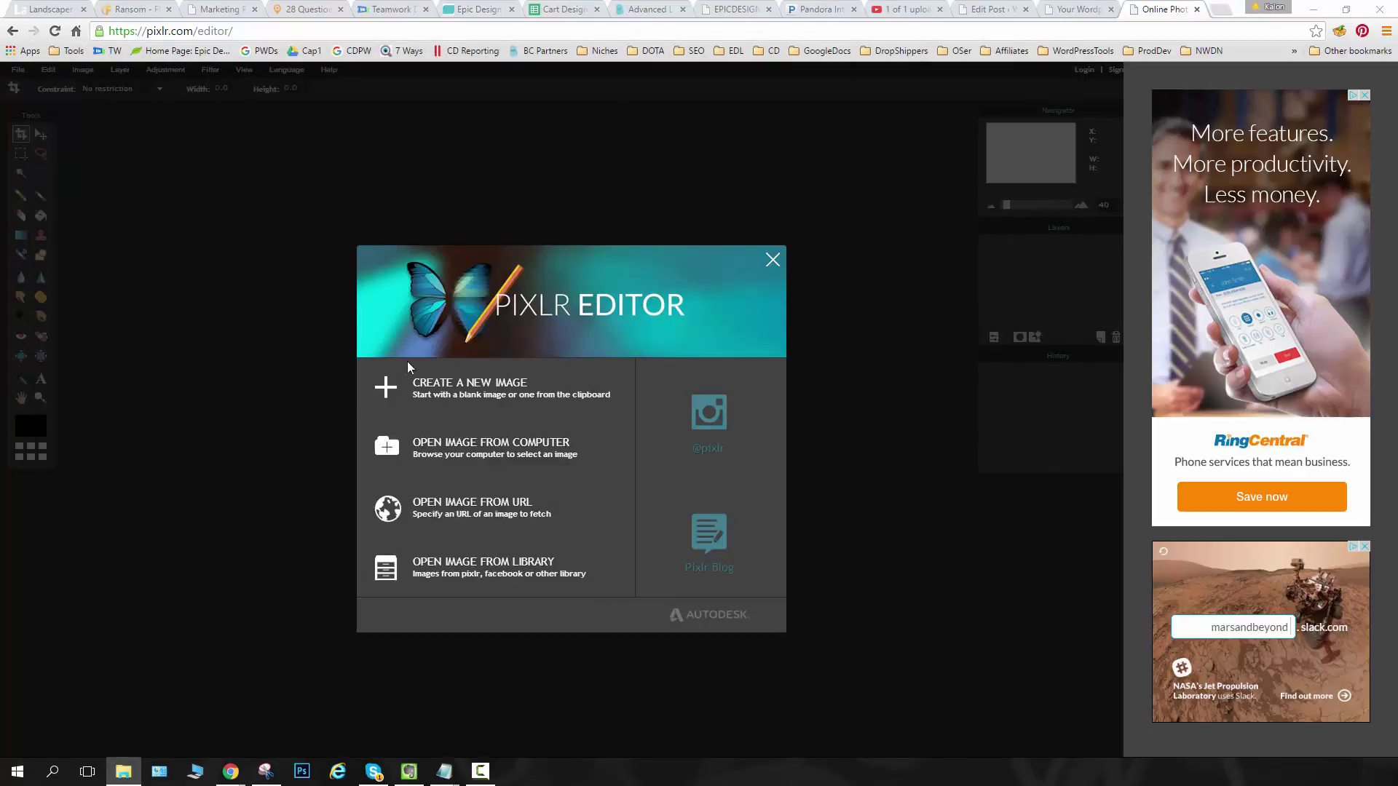
pyautogui.click(475, 441)
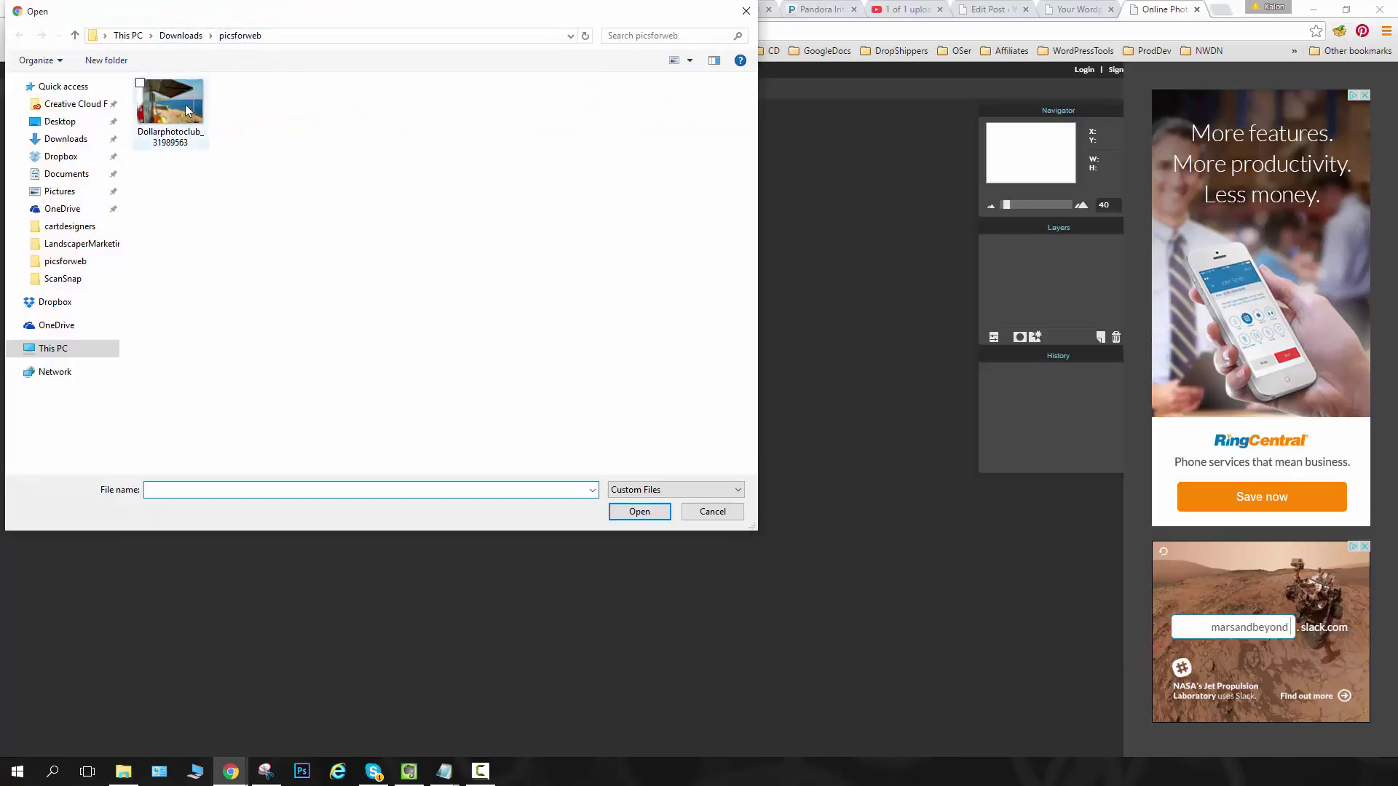
pyautogui.doubleClick(178, 106)
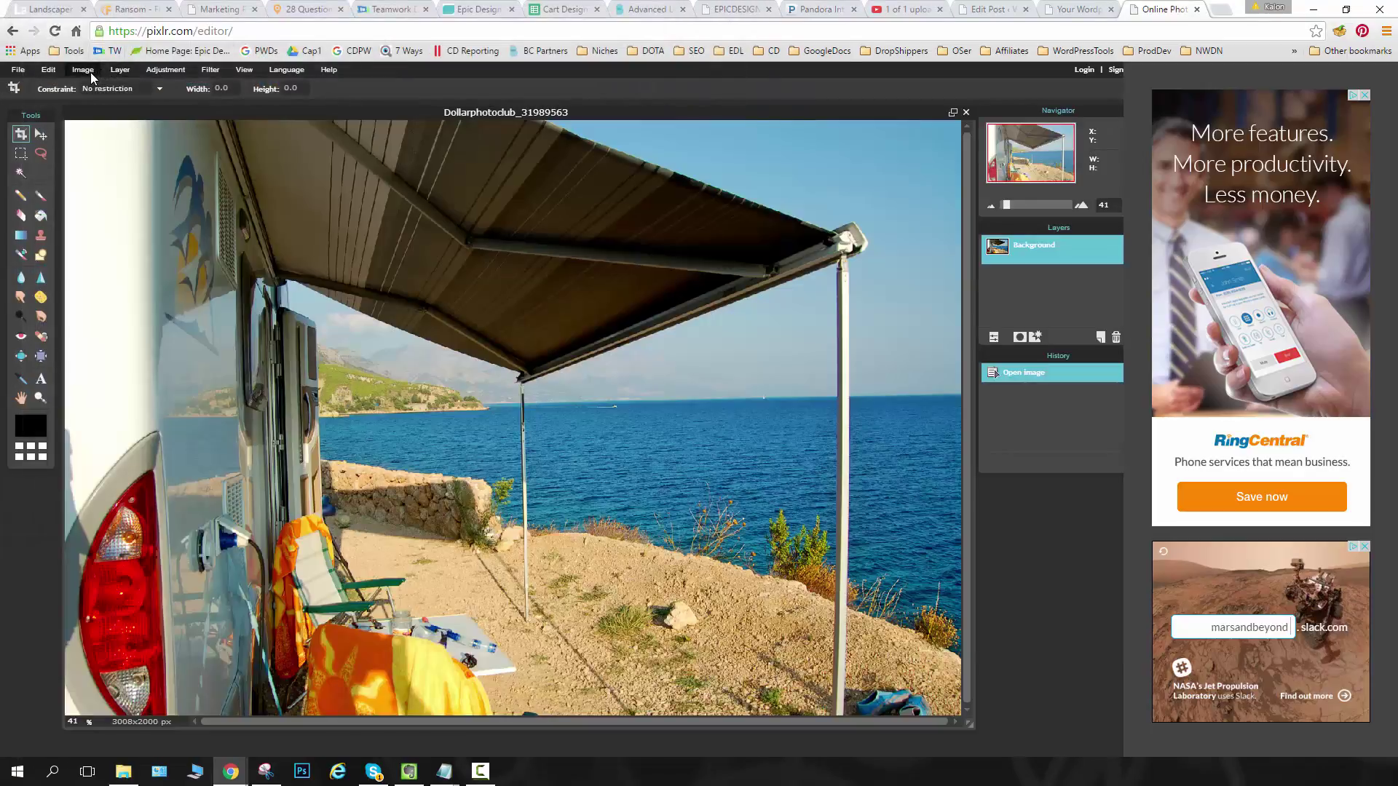
# Resize the image from 3008 x 2000 to 1000 x 665 pixels with proportions constrained.
pyautogui.click(90, 75)
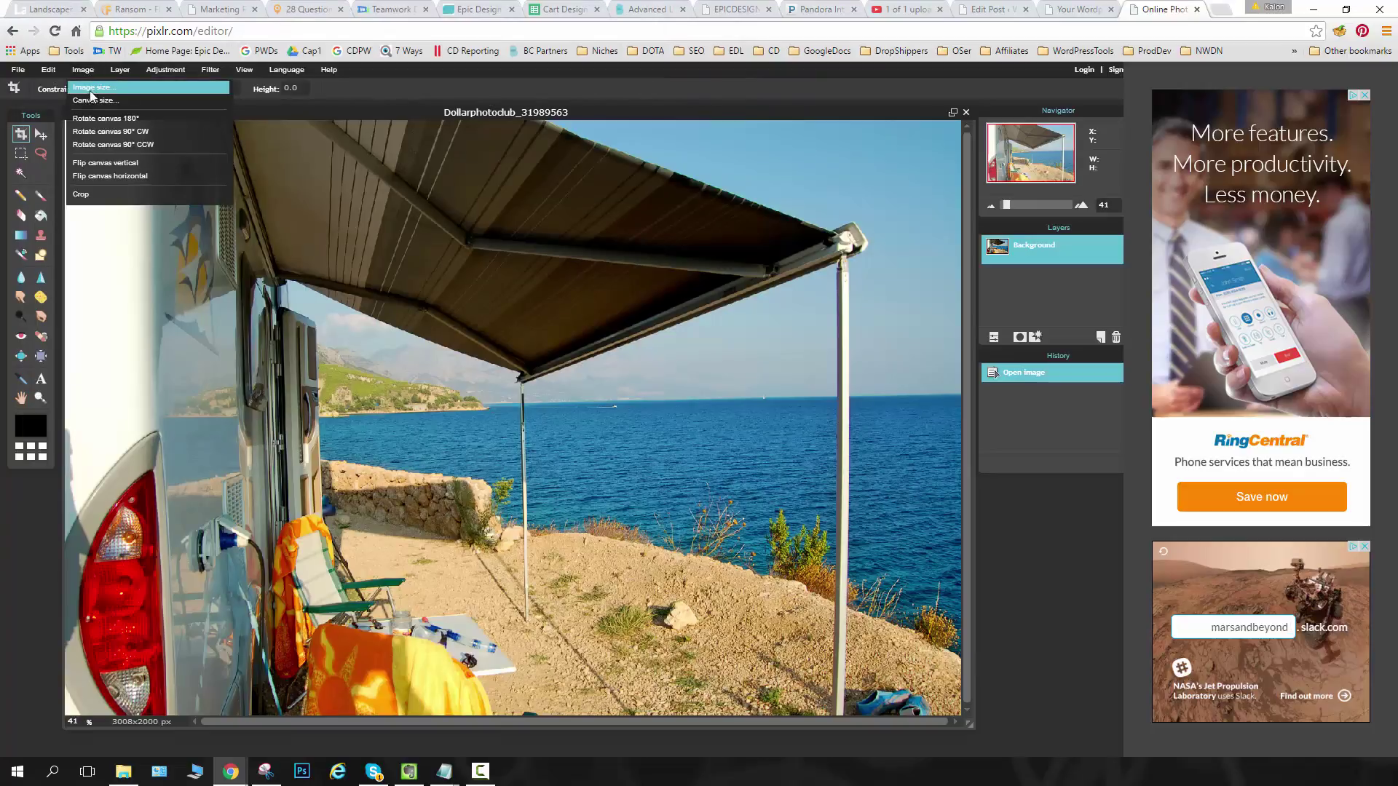
pyautogui.click(91, 87)
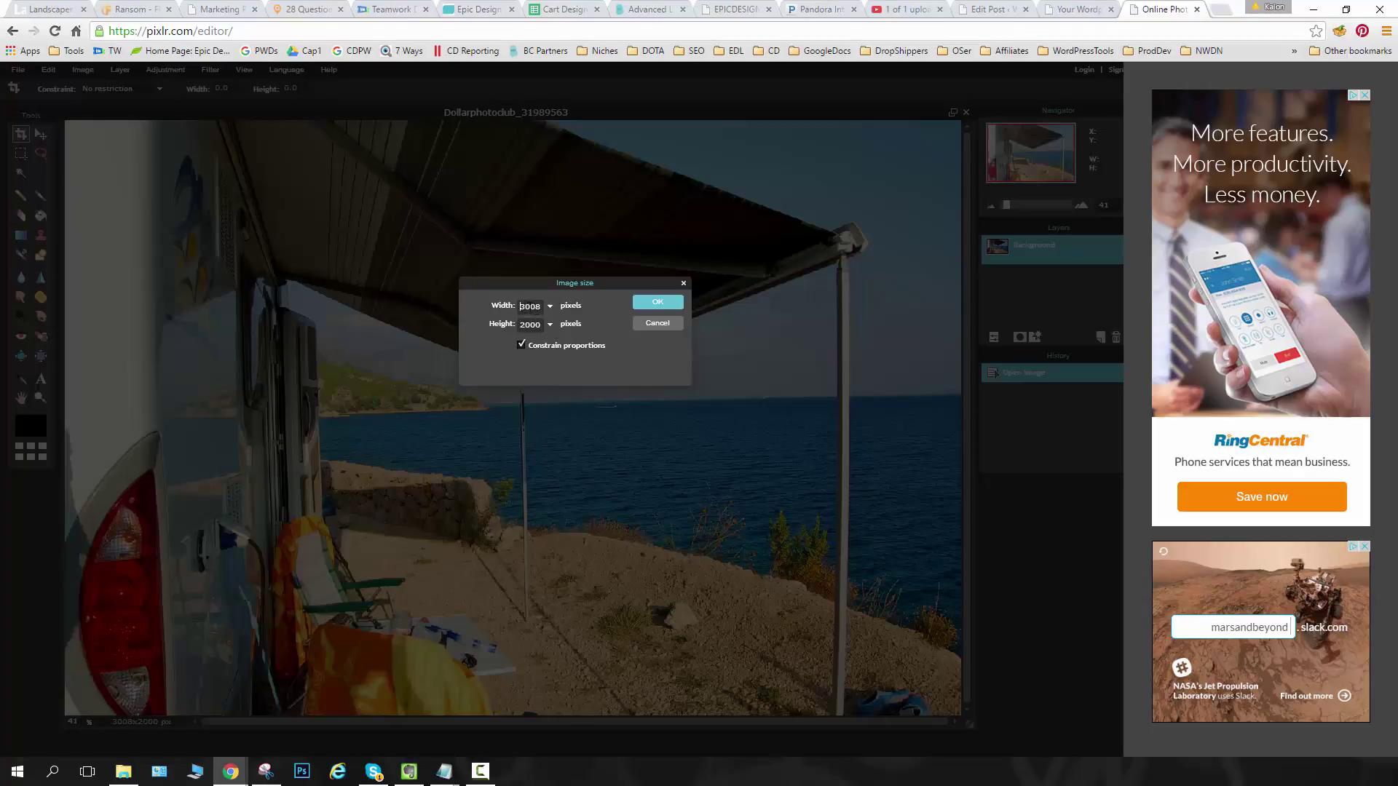
pyautogui.moveTo(520, 307); pyautogui.dragTo(565, 311)
pyautogui.write('1000')
pyautogui.click(668, 303)
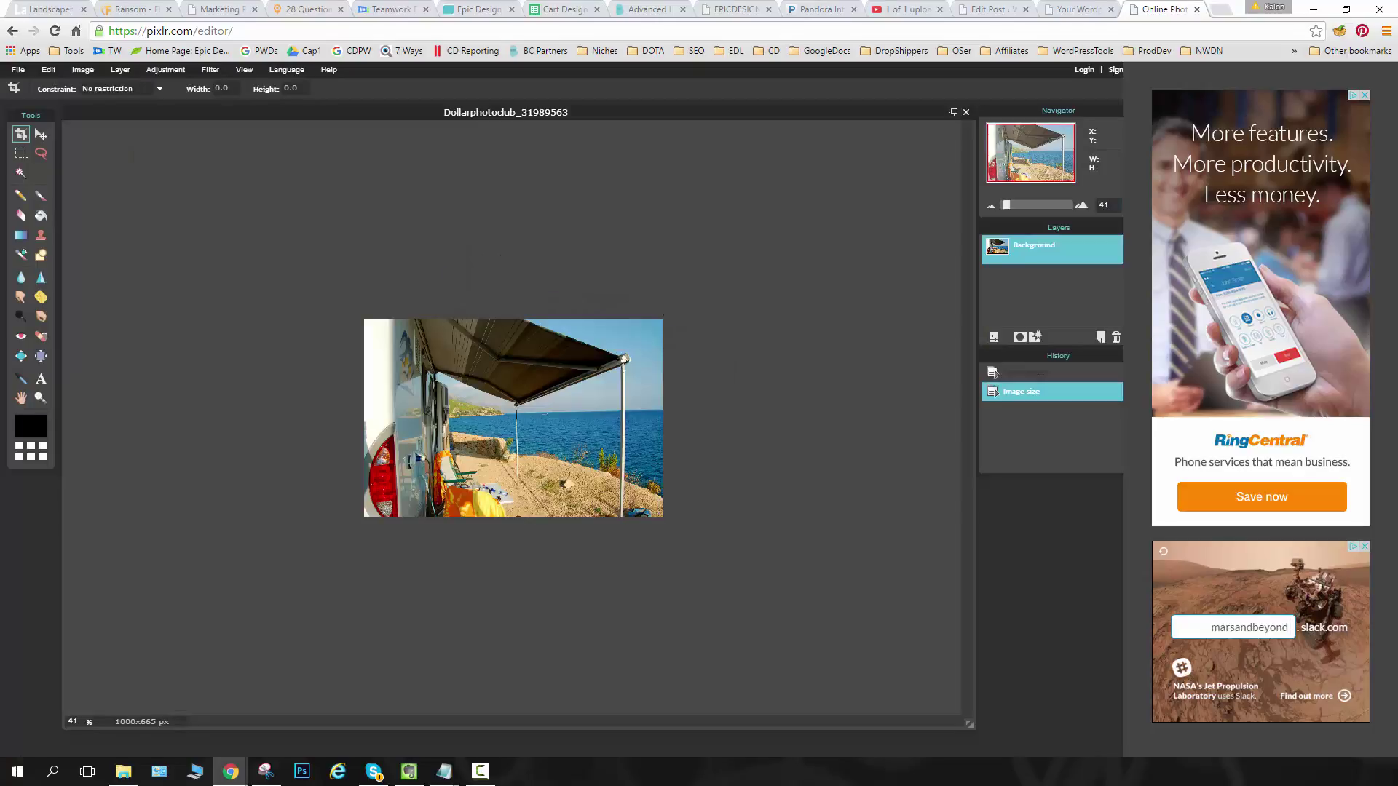
# Undo the resize so the RV photo returns to 3008 x 2000 pixels.
pyautogui.scroll(2, 642, 543)
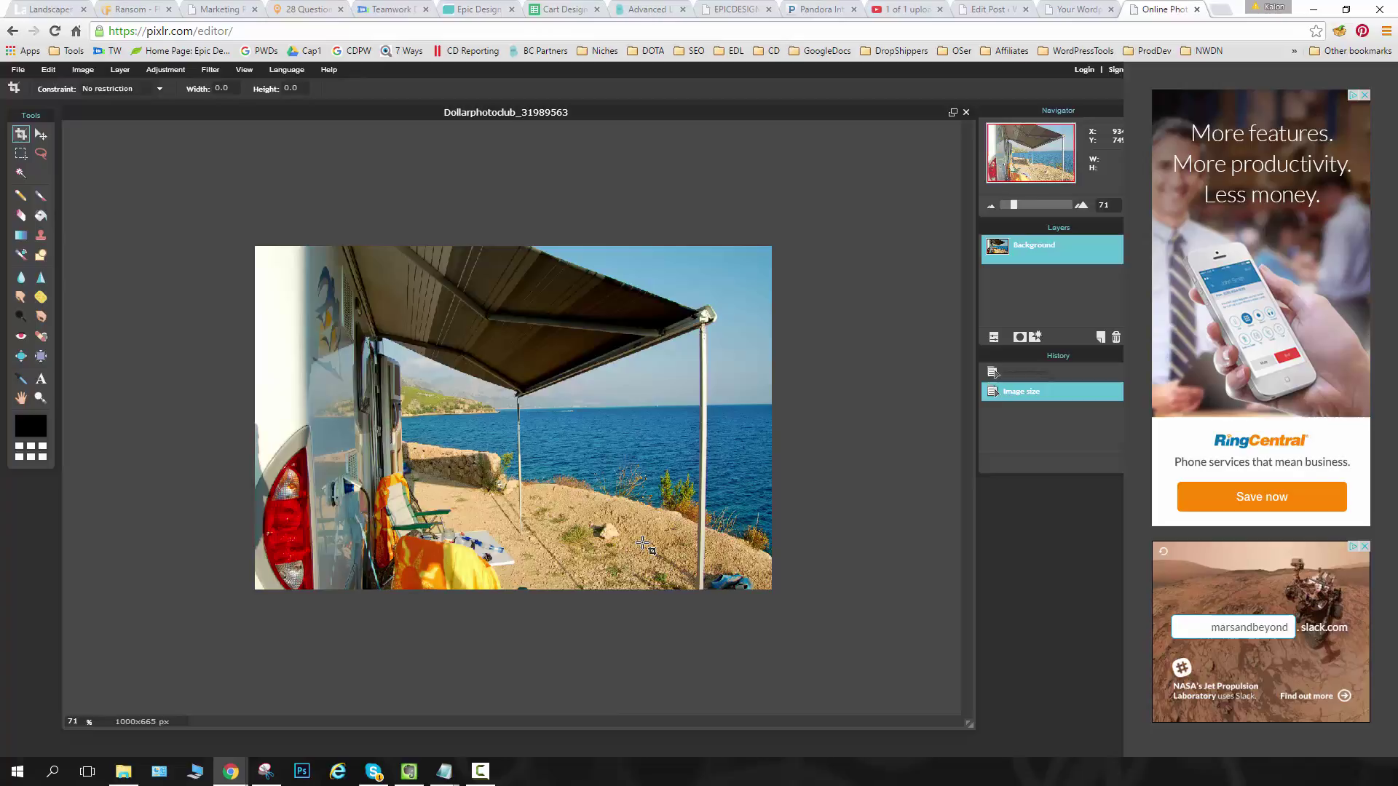
pyautogui.hotkey('ctrl', 'z')
pyautogui.scroll(-2, 643, 543)
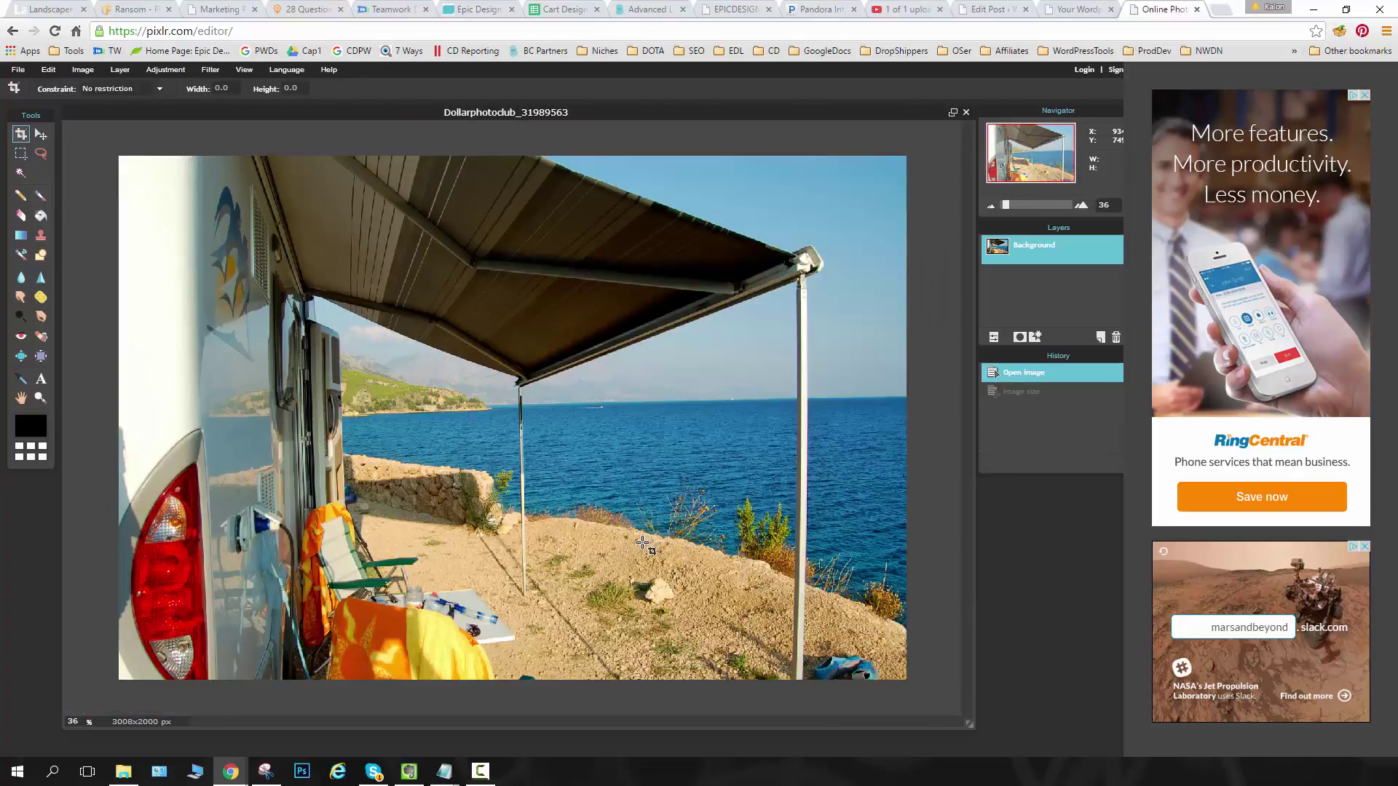
pyautogui.scroll(-1, 643, 543)
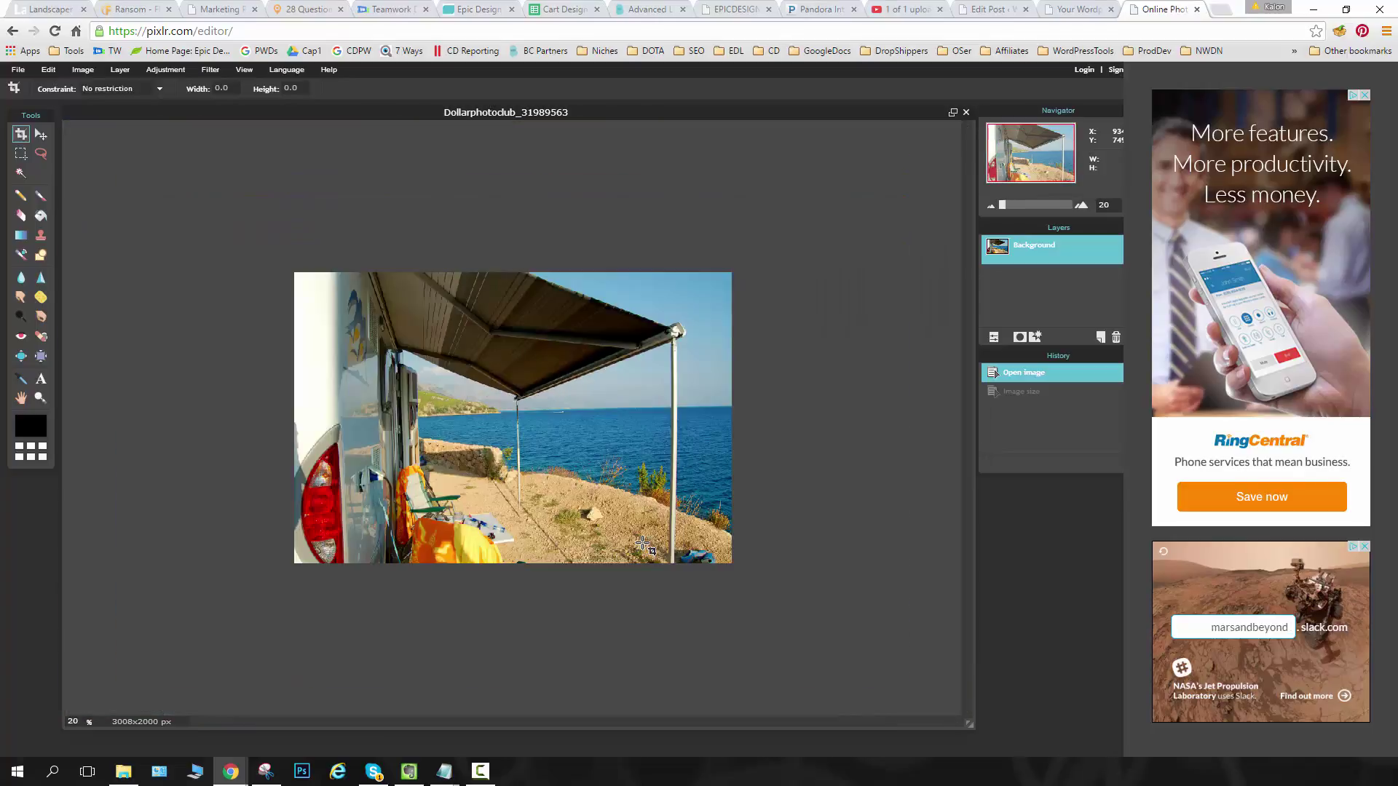
pyautogui.scroll(1, 643, 543)
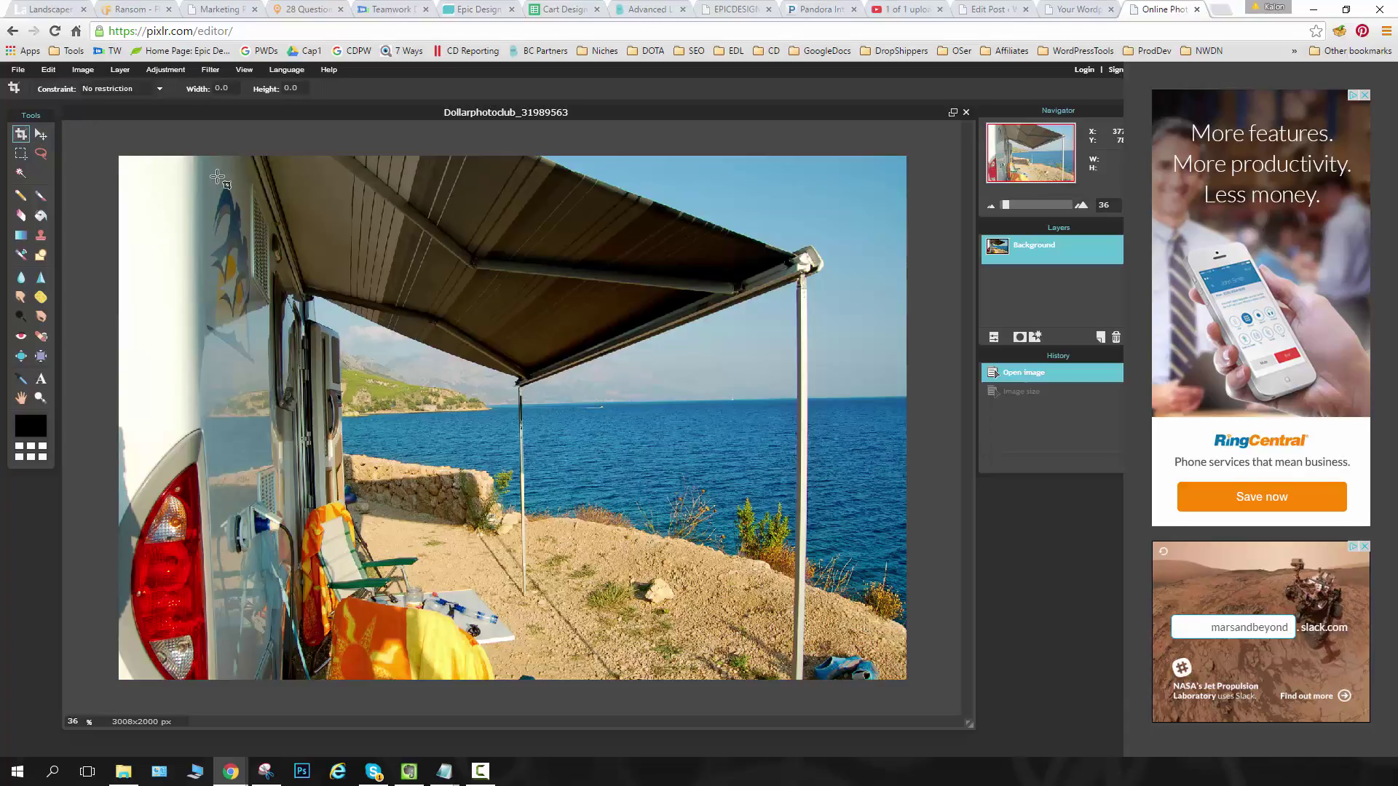
# Crop away the photo's left edge and red tail light, leaving 2644 x 1822 pixels.
pyautogui.moveTo(202, 164); pyautogui.dragTo(904, 645)
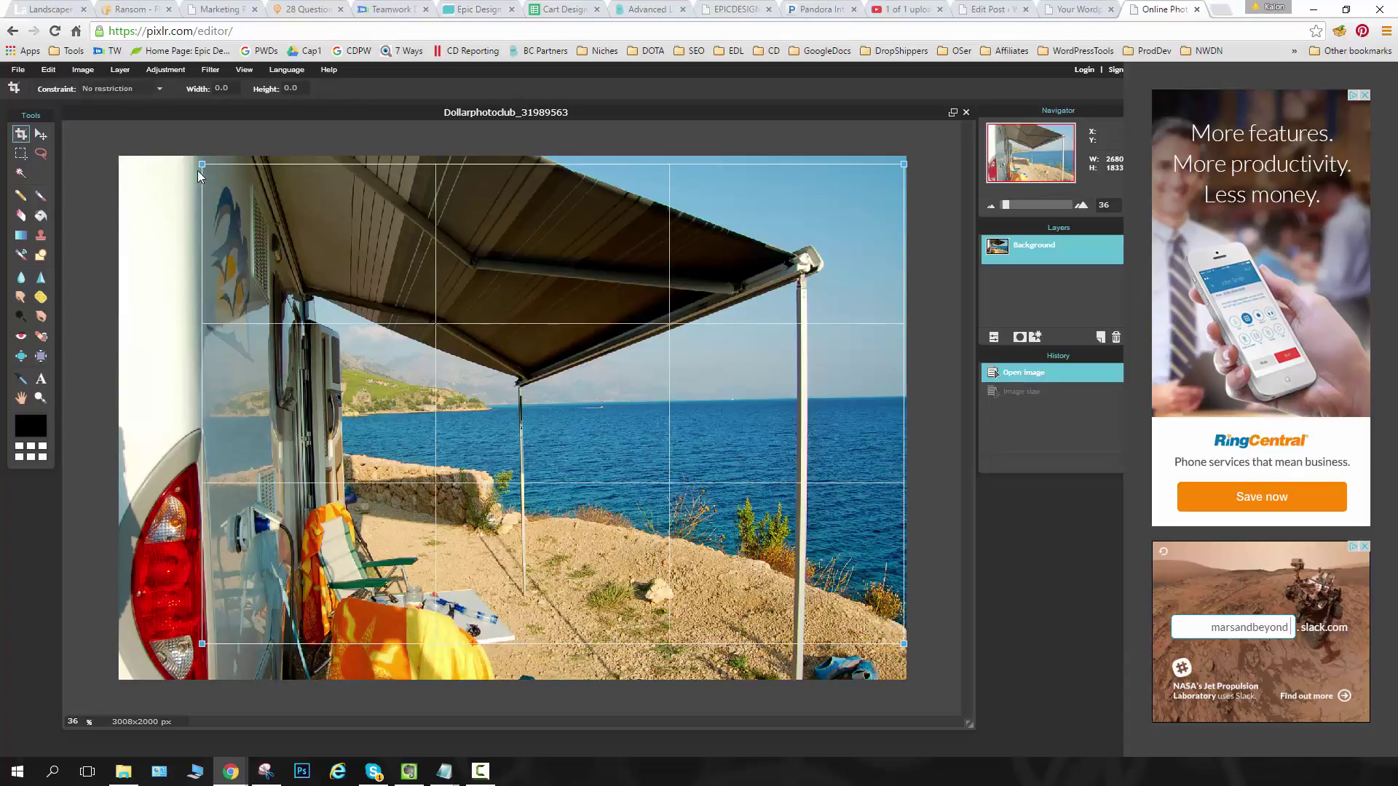
pyautogui.moveTo(202, 162); pyautogui.dragTo(212, 168)
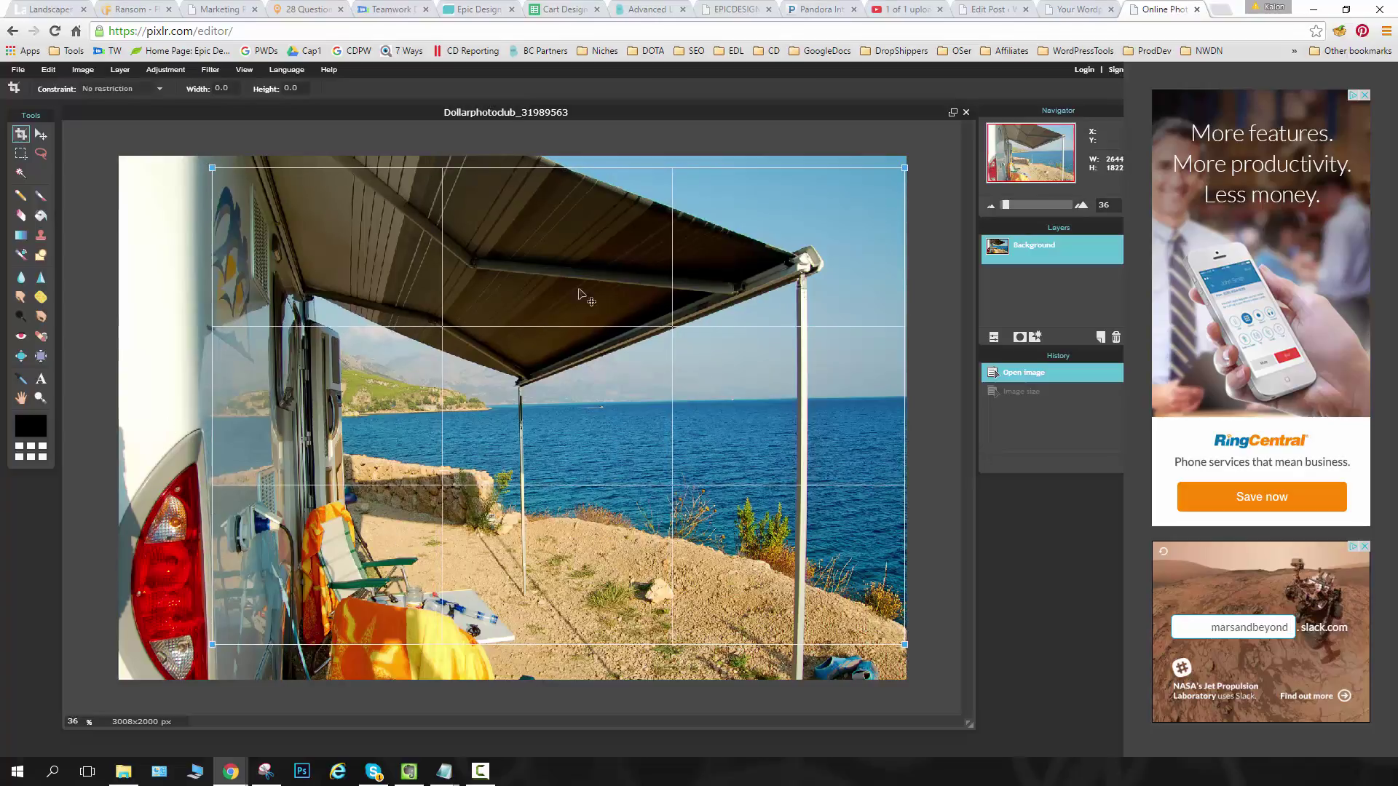
pyautogui.click(20, 136)
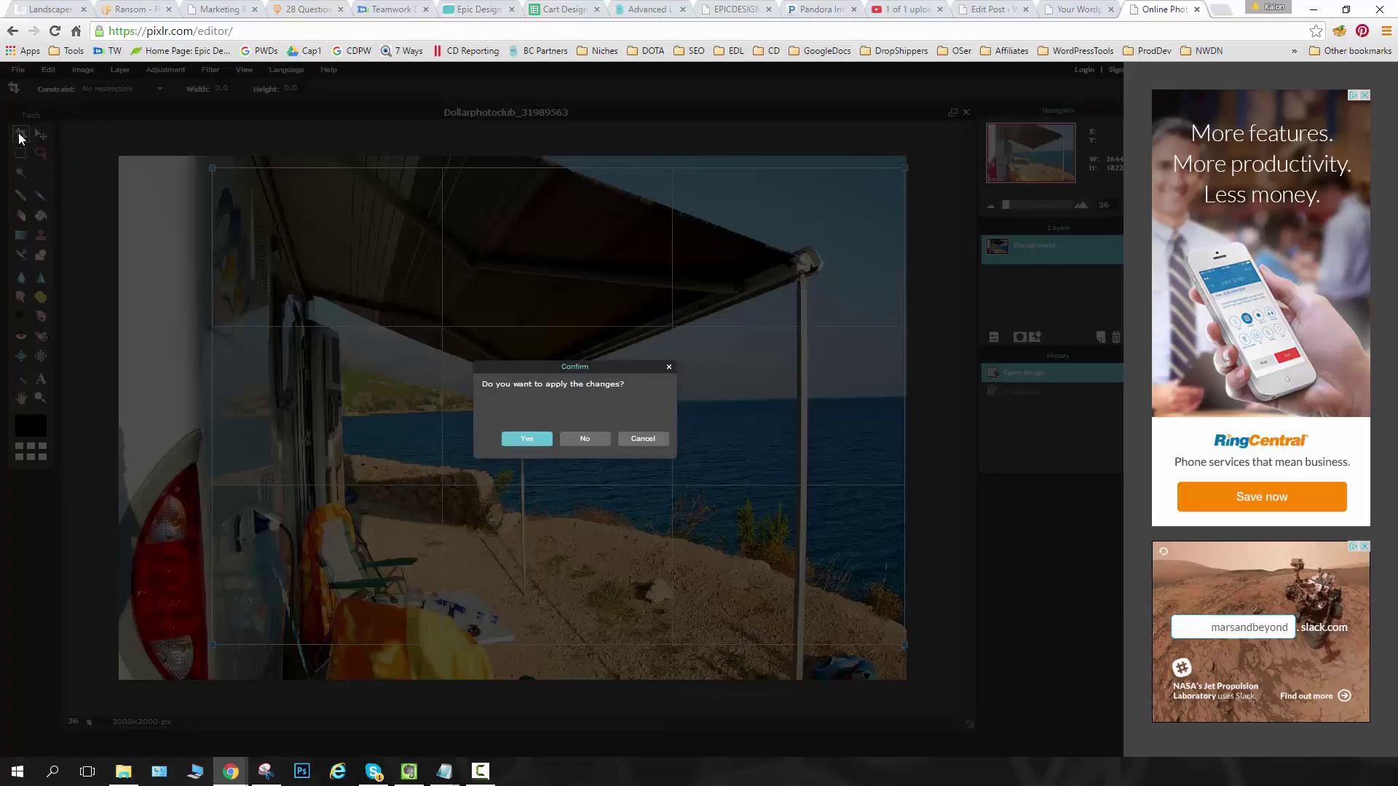
pyautogui.click(536, 439)
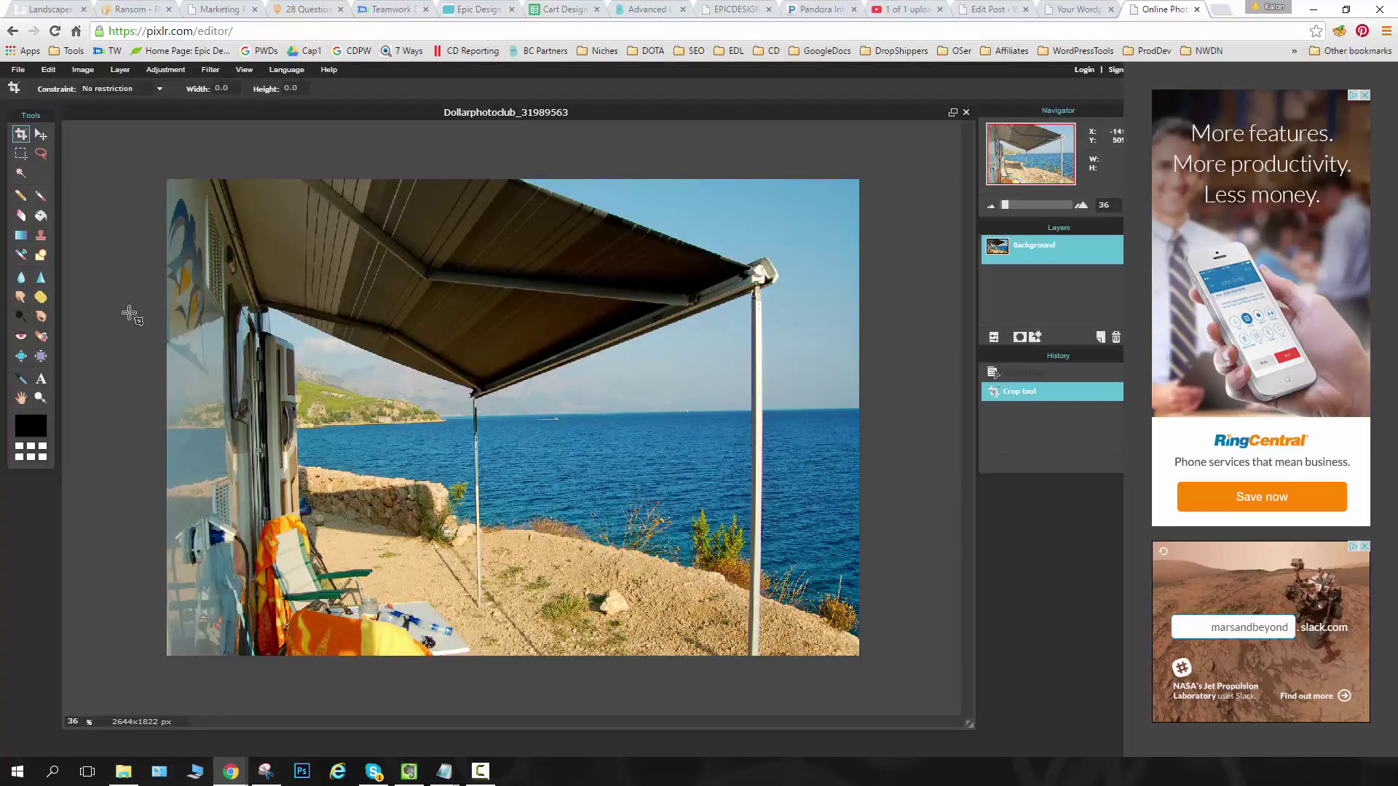
# Set the image width to 1000 px with constrained proportions, giving 1000 x 689.
pyautogui.click(80, 73)
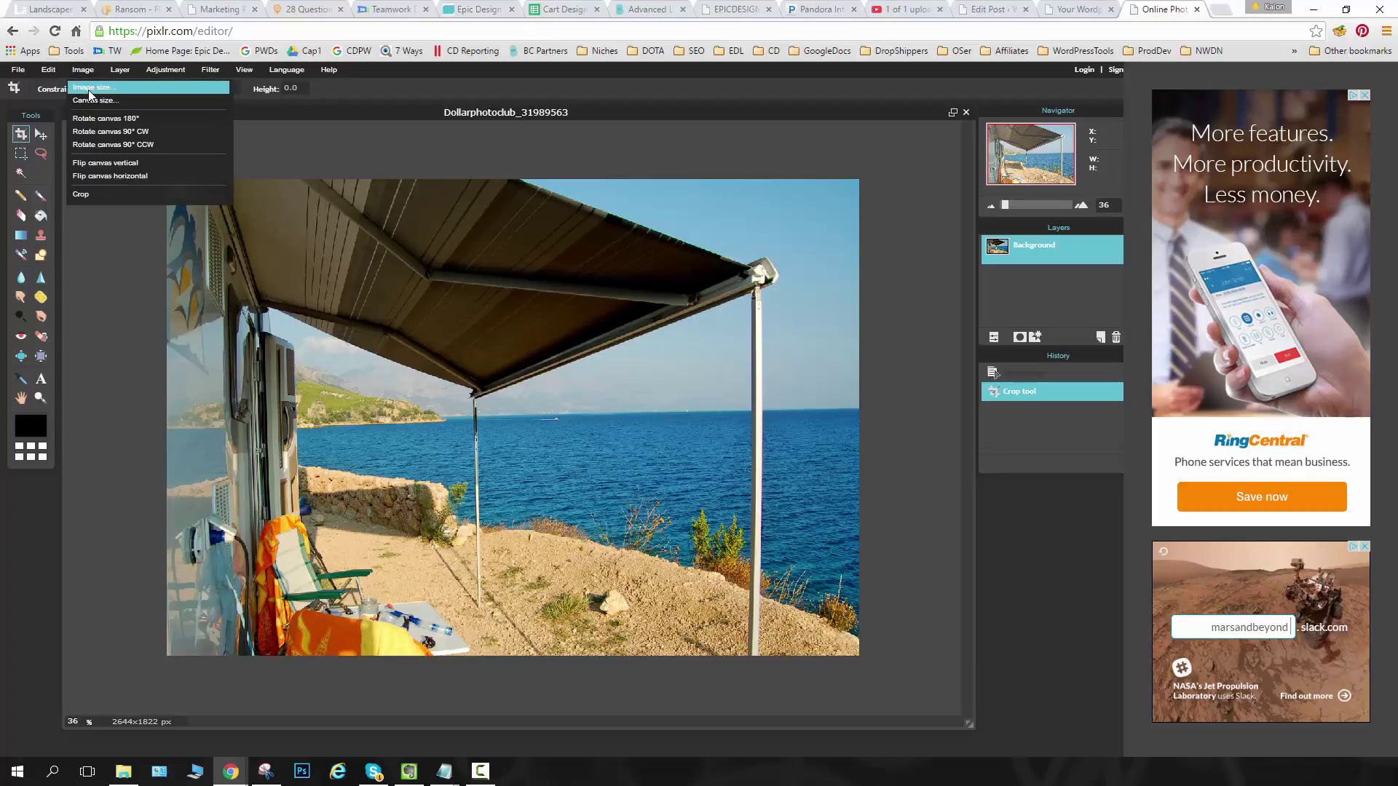
pyautogui.click(91, 88)
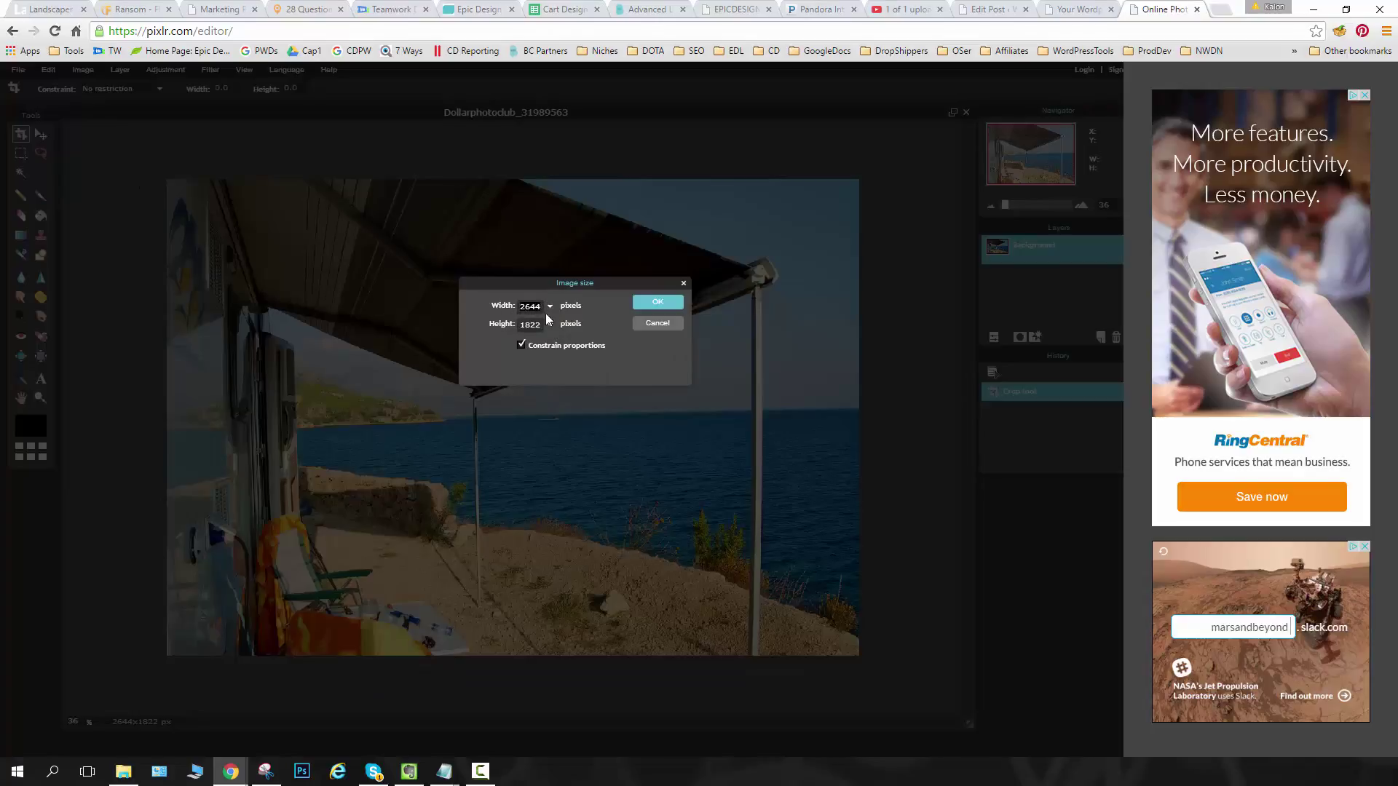
pyautogui.write('1000')
pyautogui.click(661, 301)
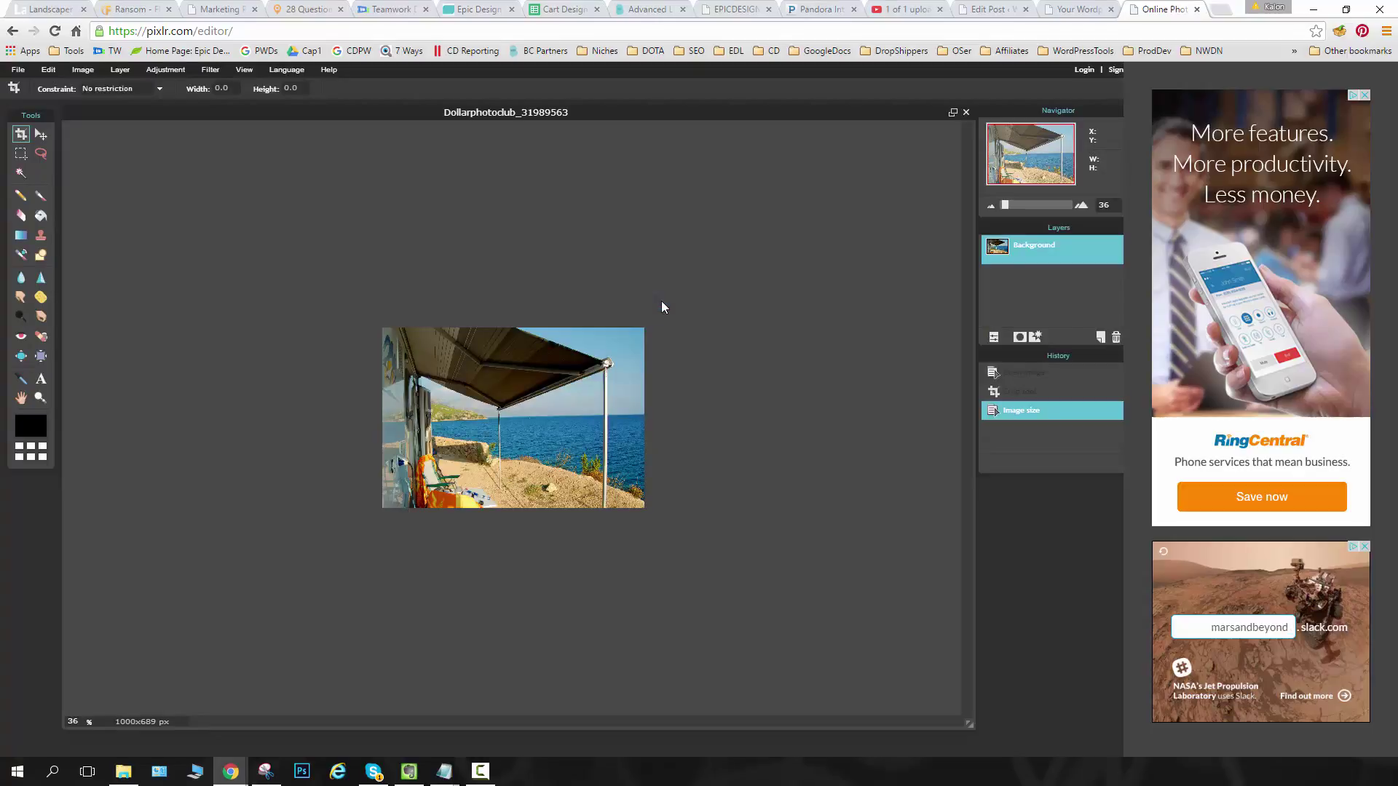
# Save as JPEG 'Dollarphotoclub_altered' at quality 80 (about 173 KB) in picsforweb.
pyautogui.click(25, 72)
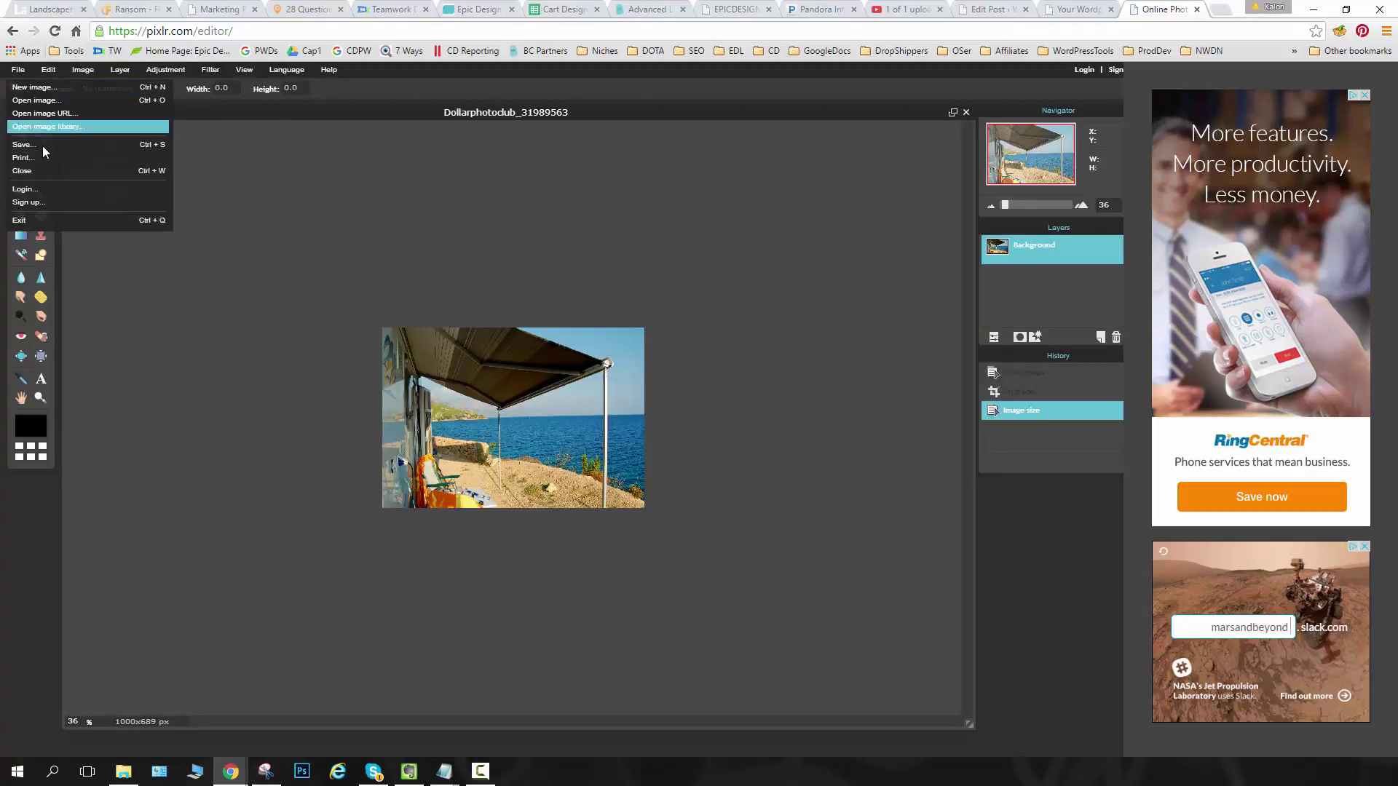
pyautogui.click(42, 145)
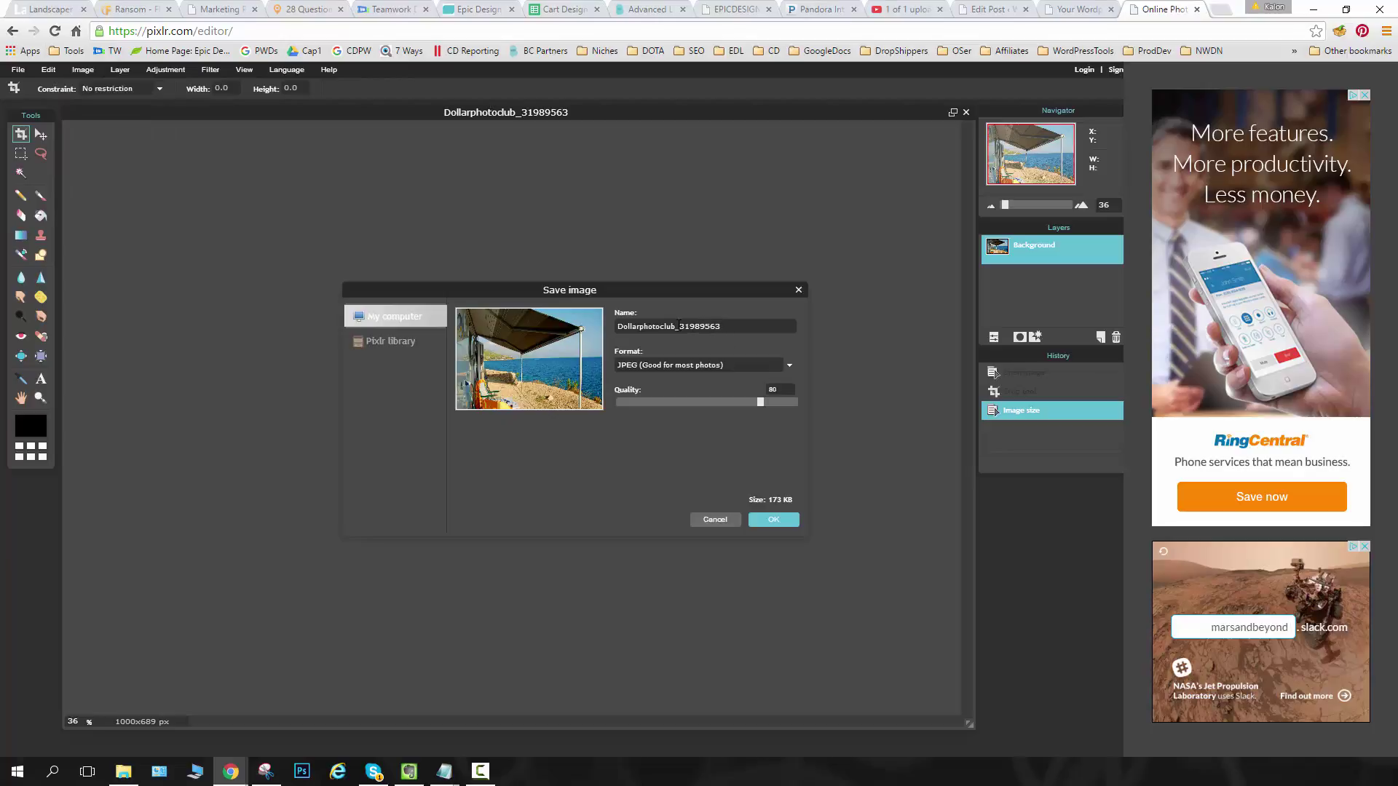
pyautogui.moveTo(678, 325); pyautogui.dragTo(797, 335)
pyautogui.write('1')
pyautogui.write('ltered')
pyautogui.click(774, 519)
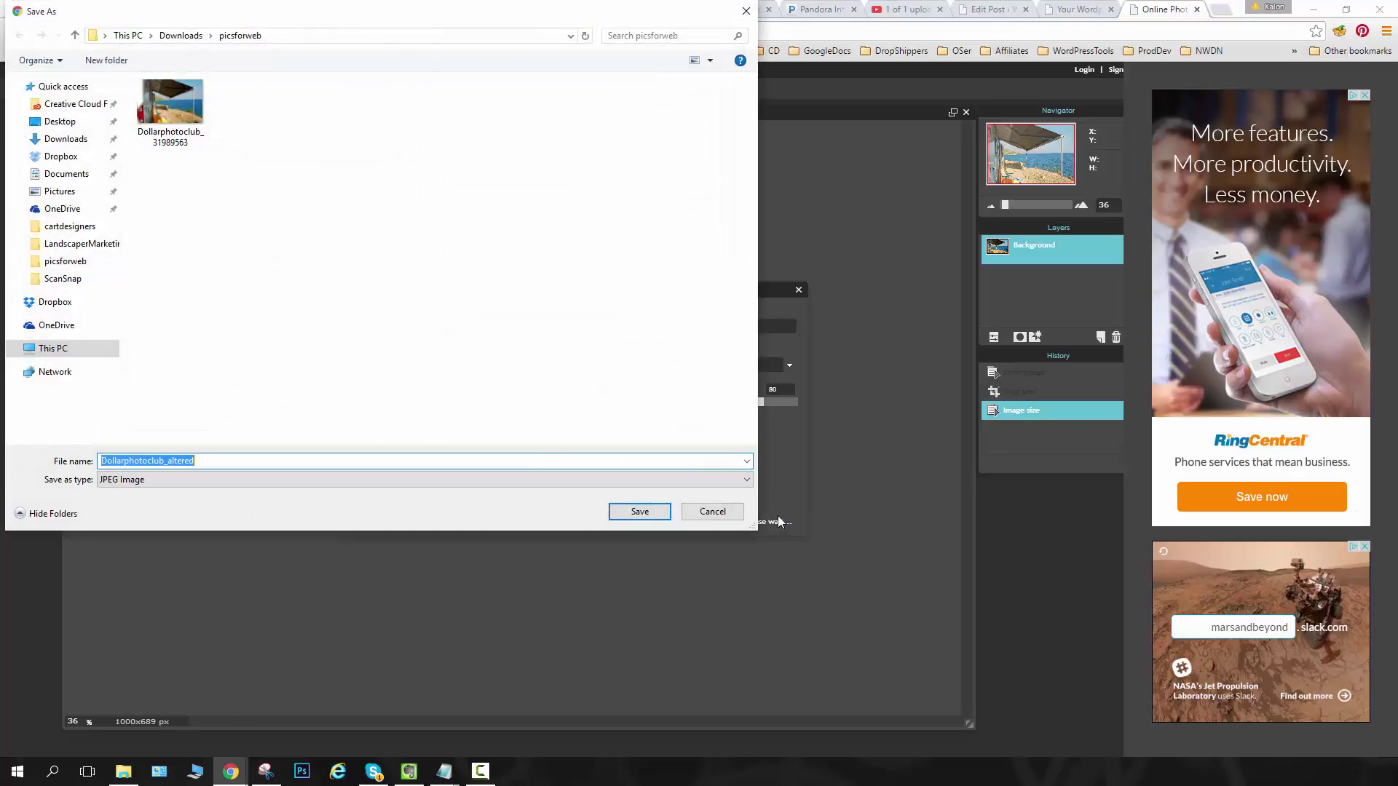
pyautogui.click(639, 513)
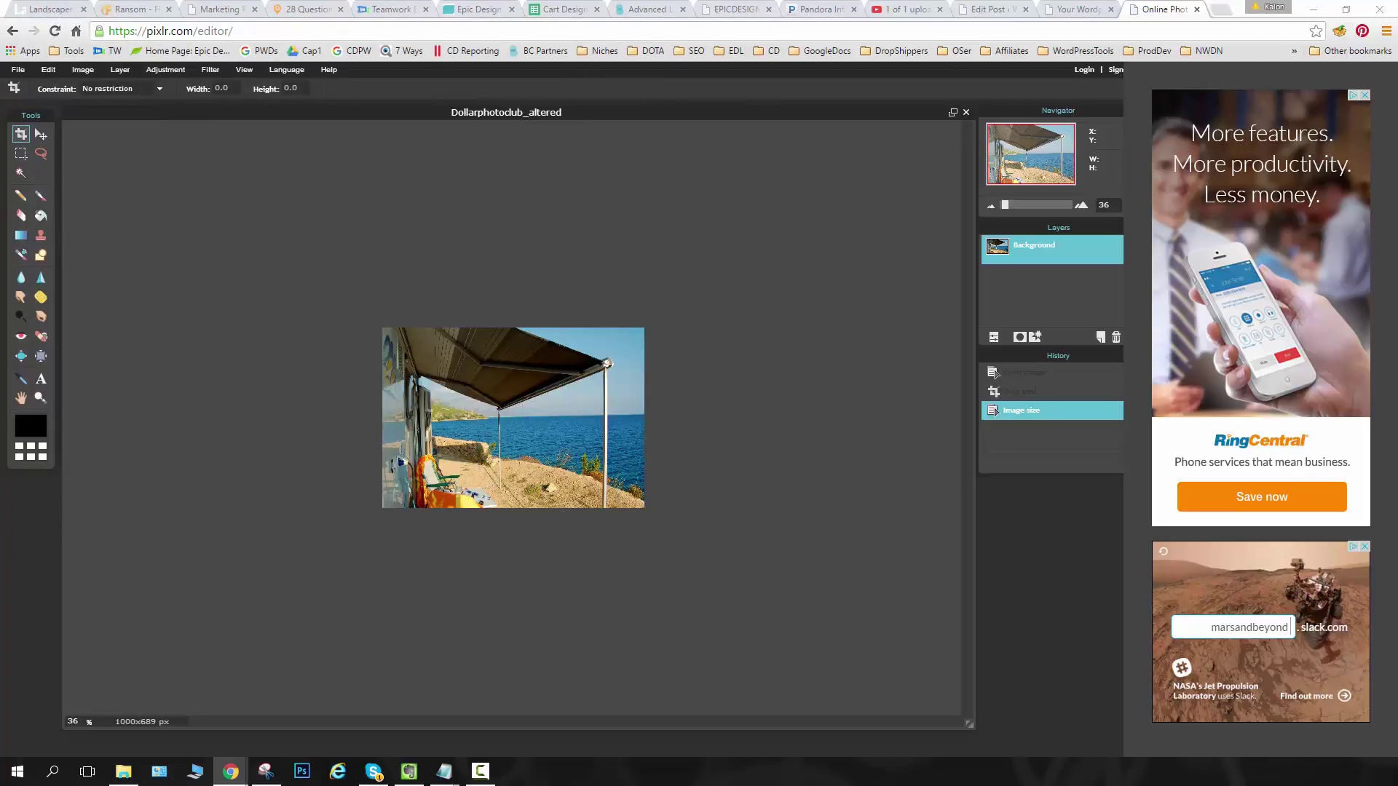
pyautogui.hotkey('alt', 'Tab')
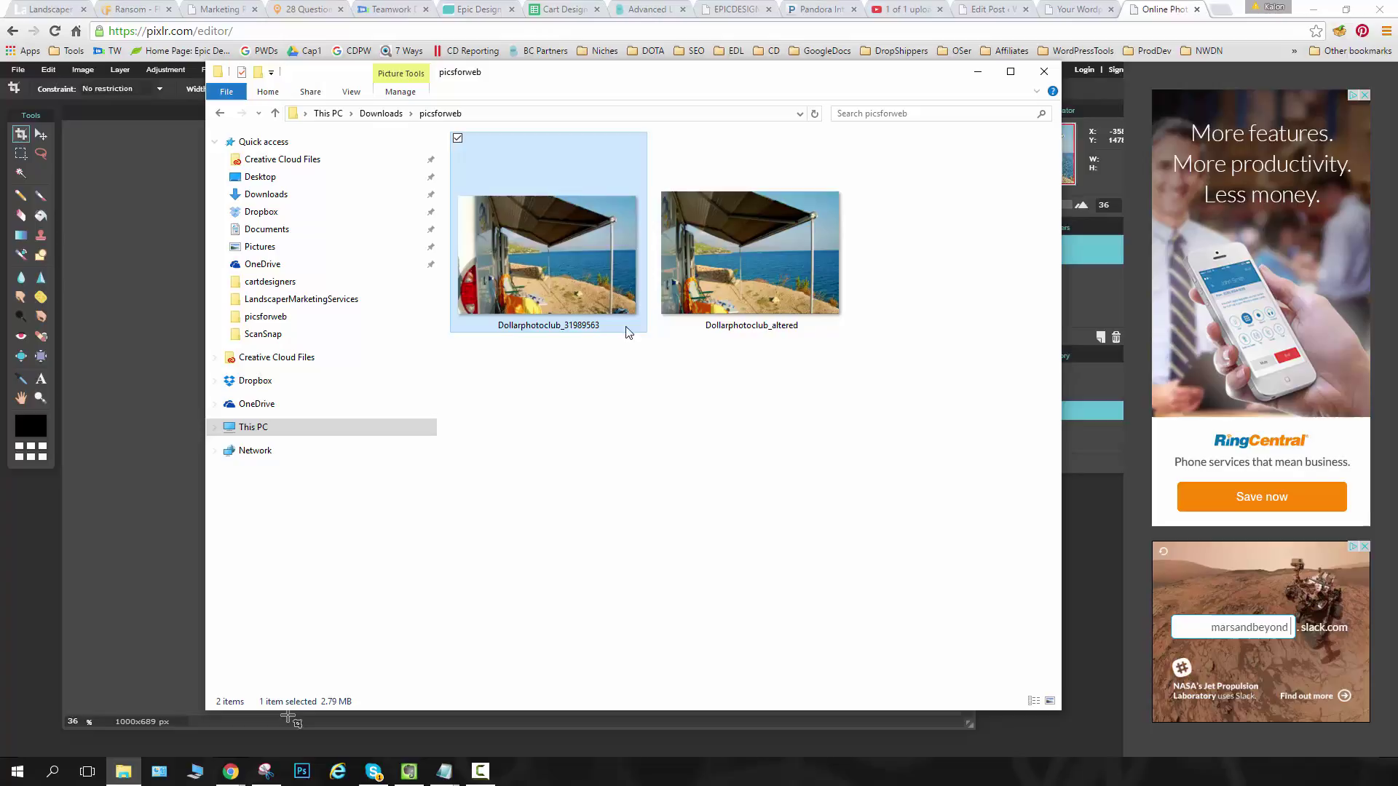
pyautogui.click(682, 319)
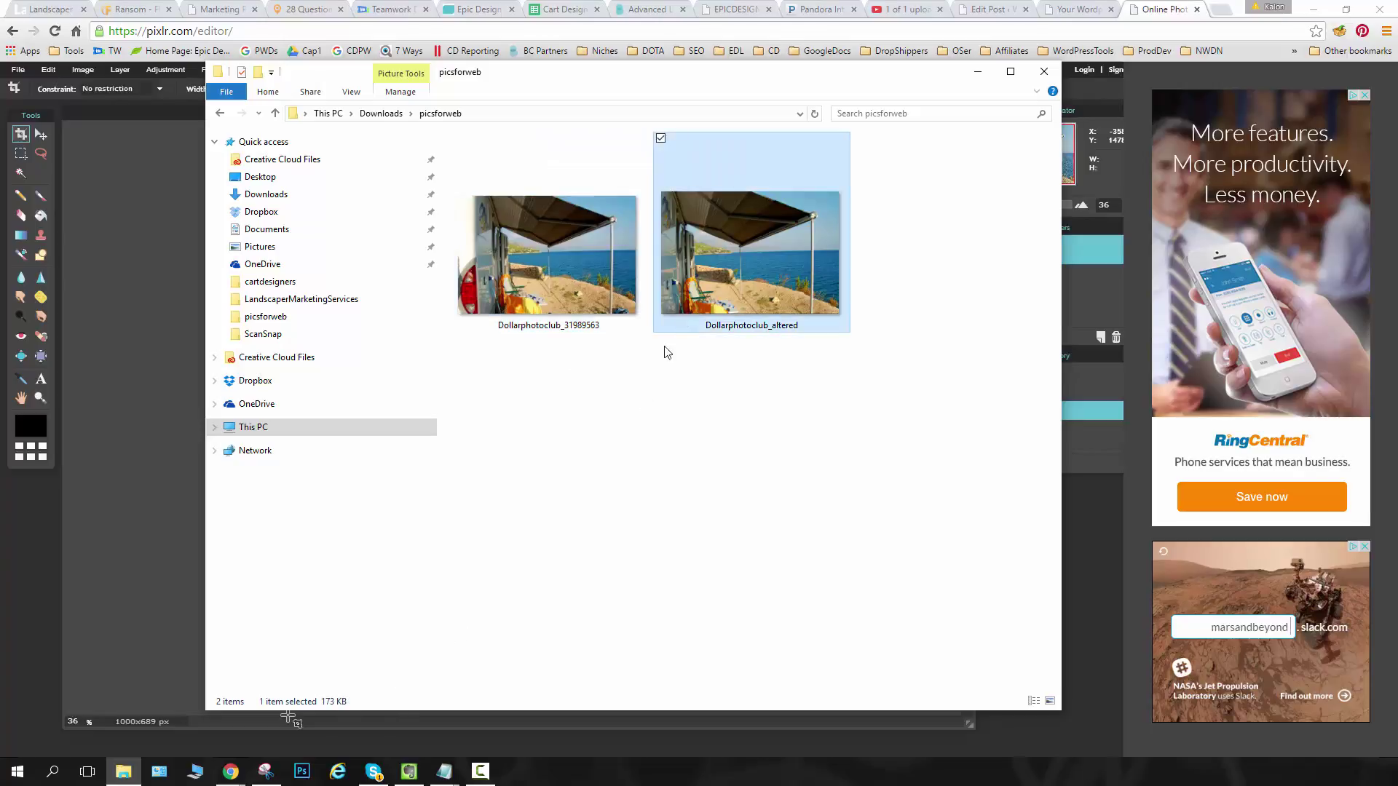
pyautogui.rightClick(739, 264)
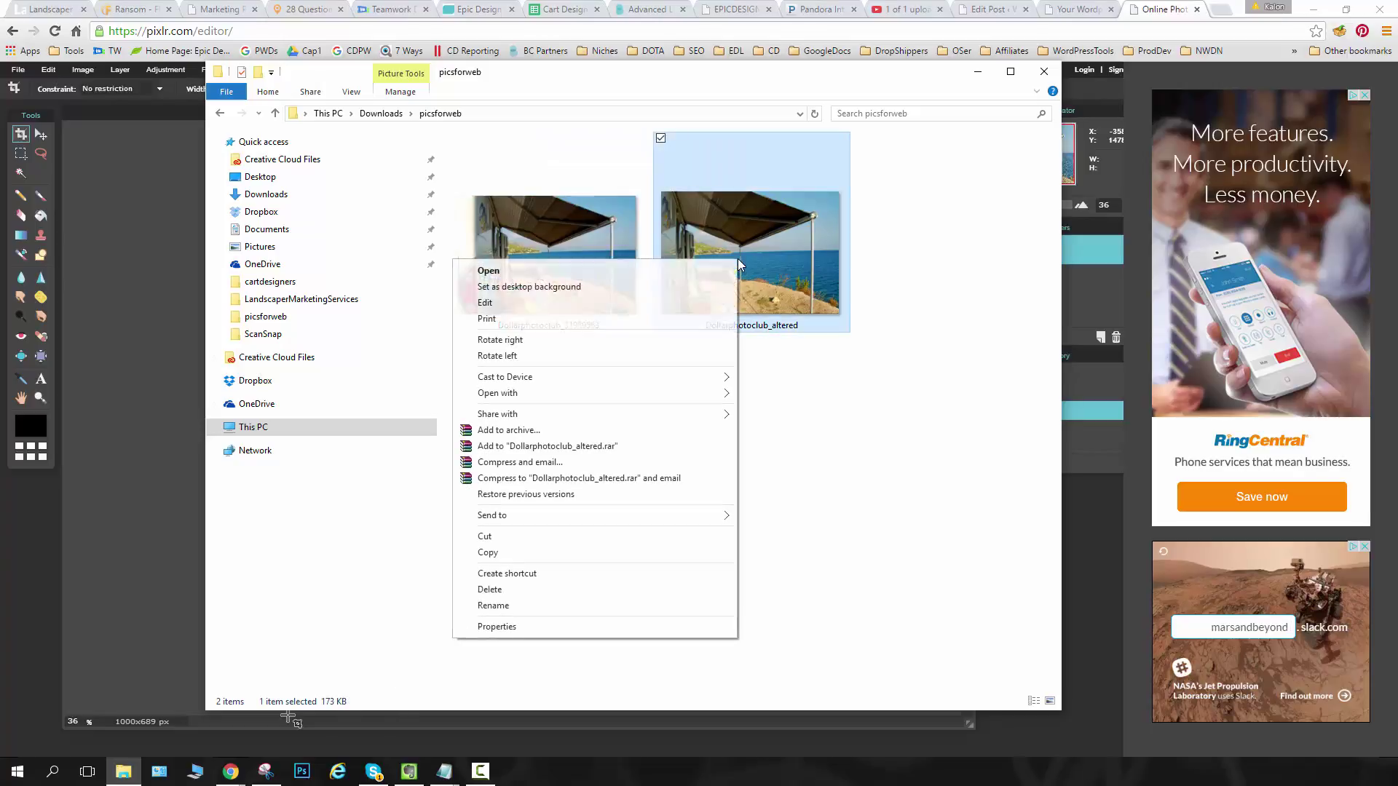
pyautogui.click(631, 618)
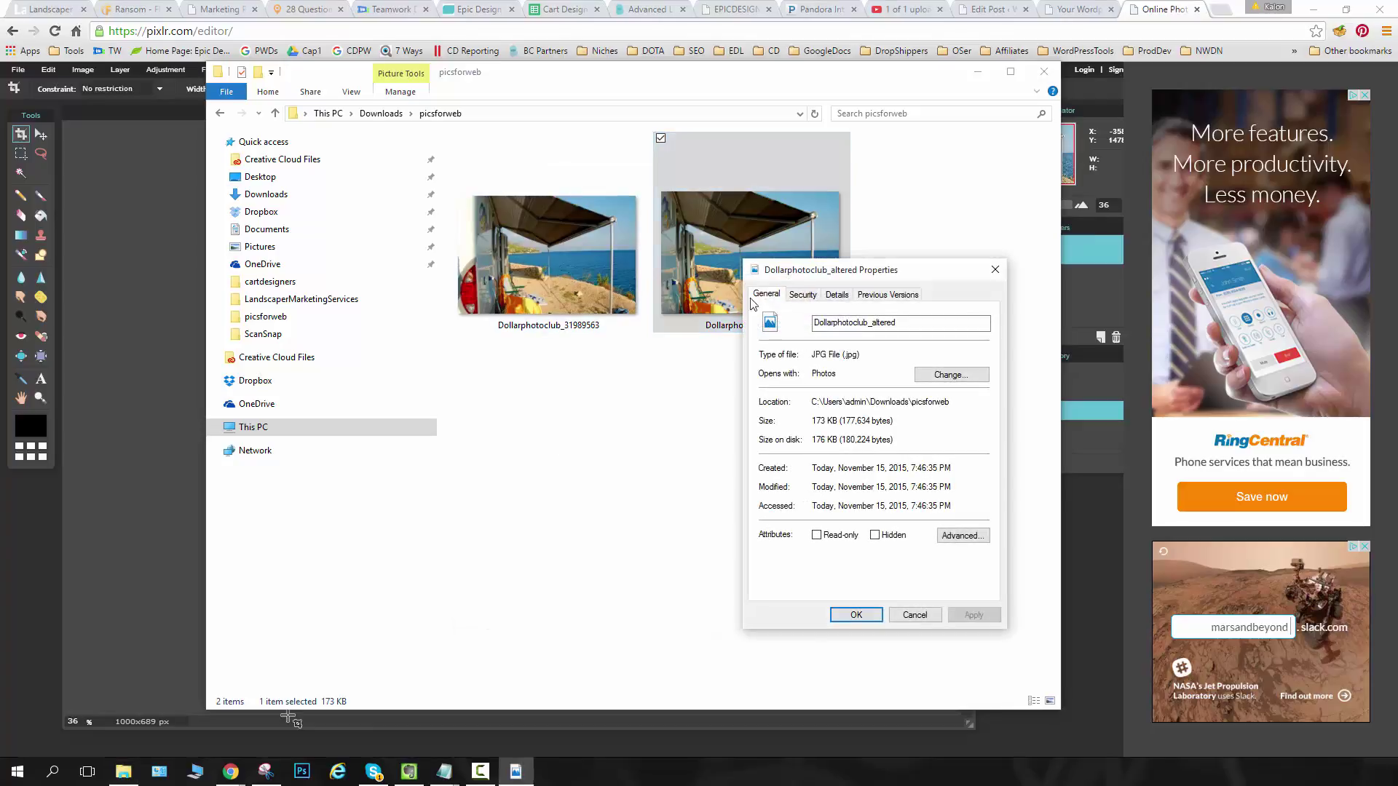
pyautogui.click(835, 296)
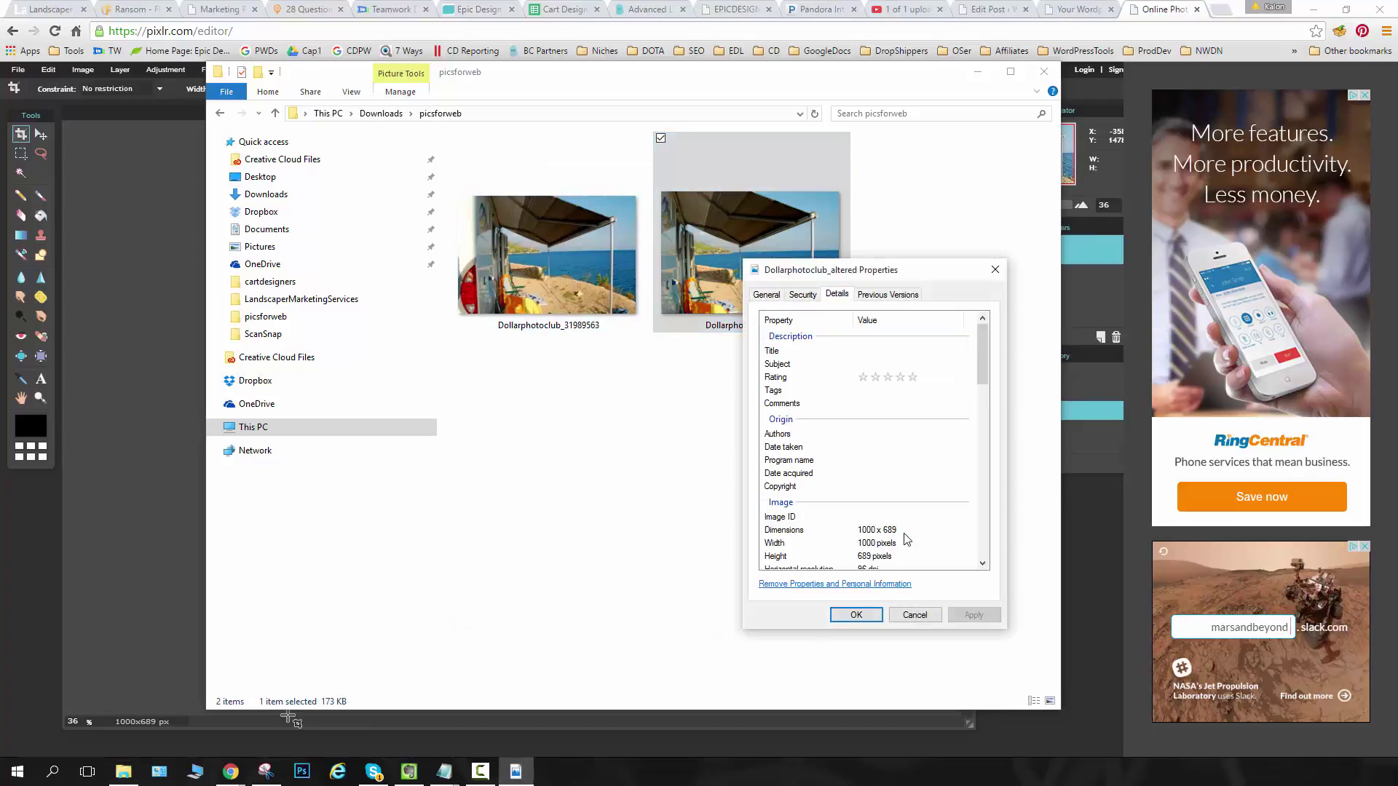
pyautogui.click(905, 616)
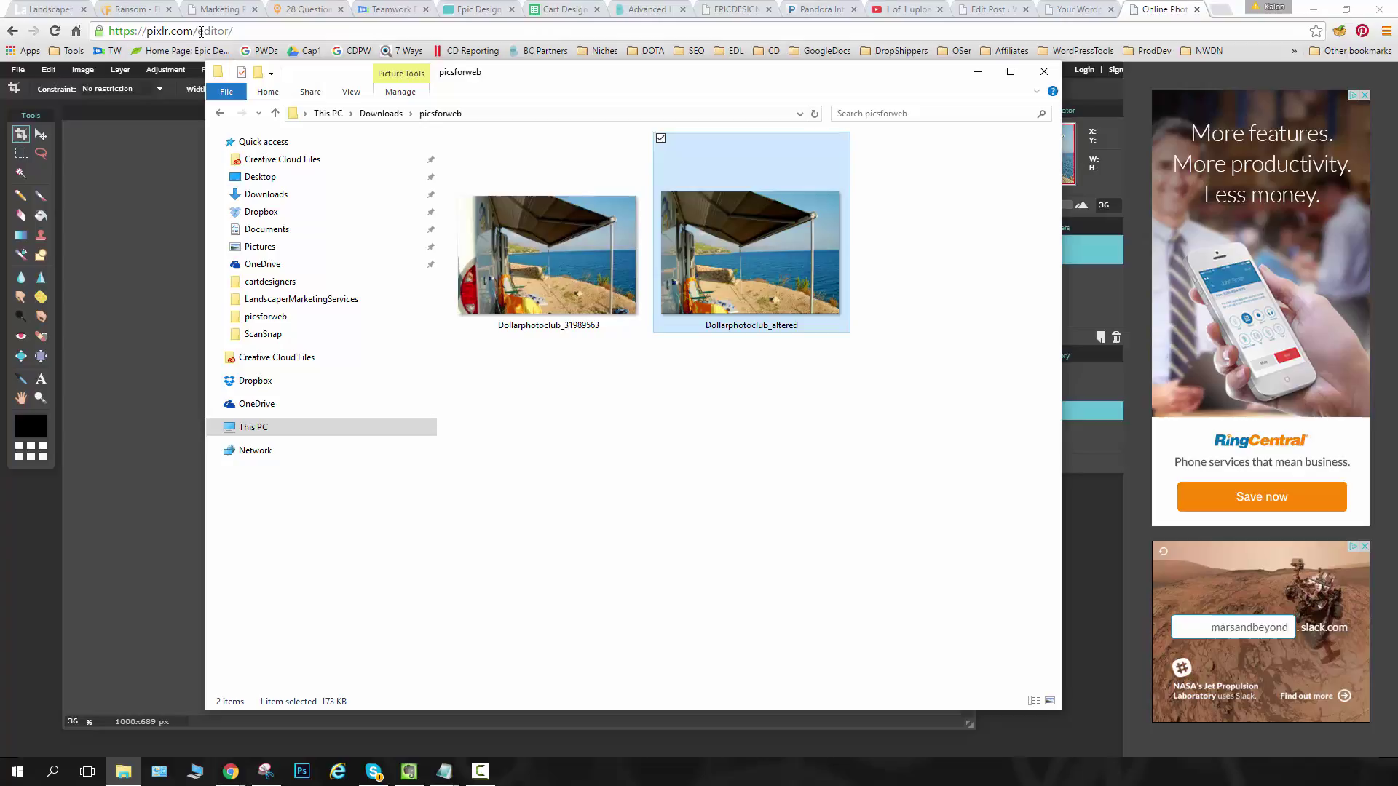
pyautogui.moveTo(146, 31); pyautogui.dragTo(193, 31)
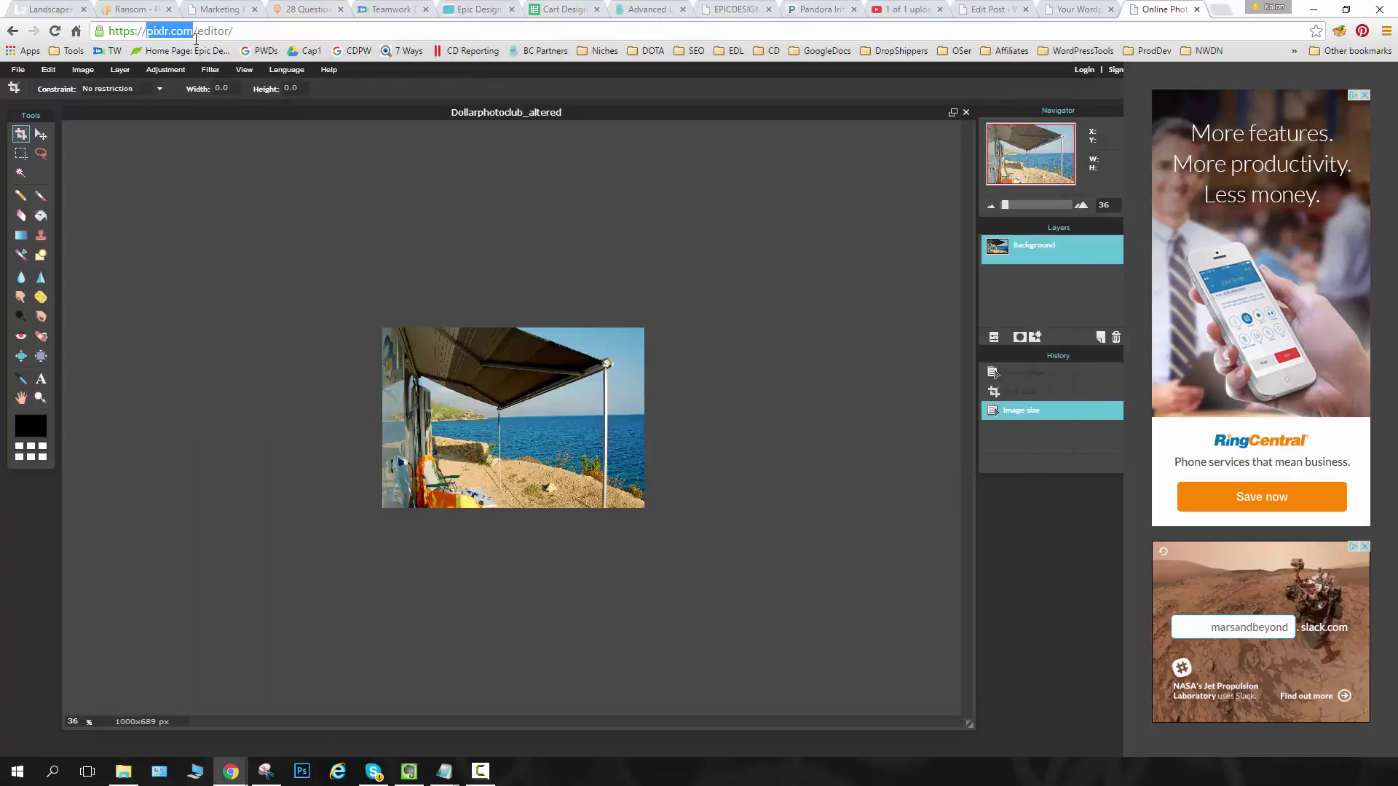